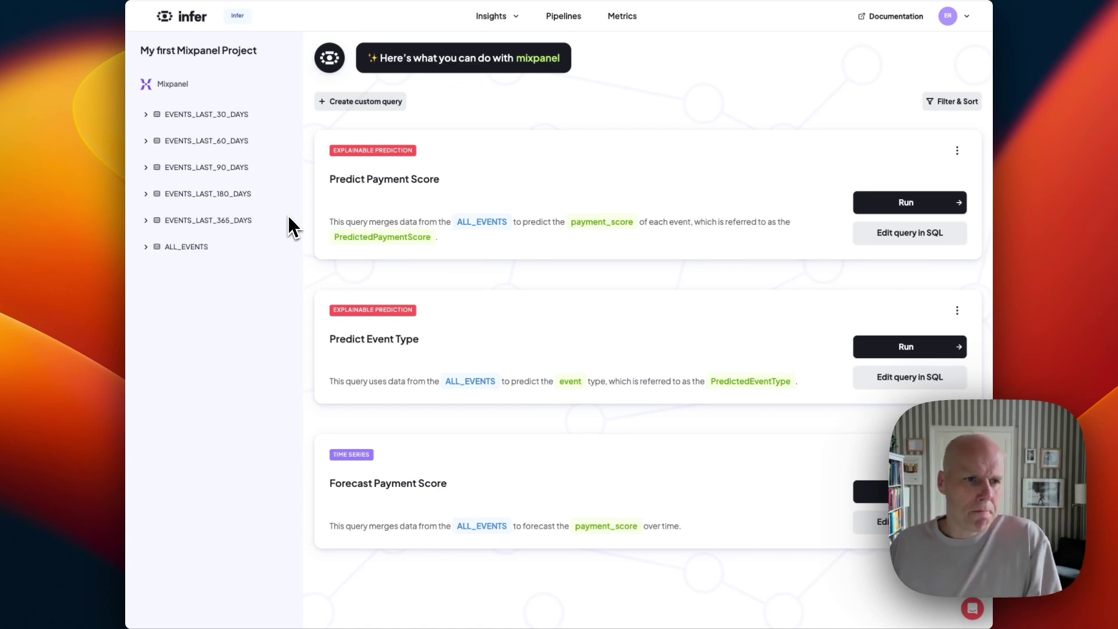
Create a custom query and set its input data to be written in the SQL Editor
click(366, 108)
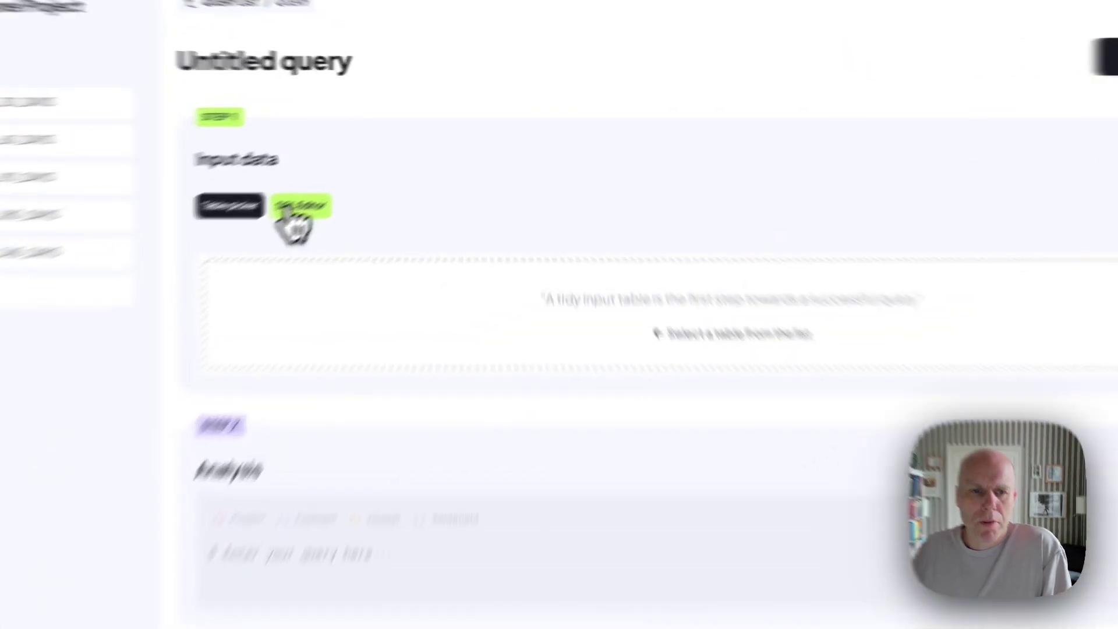
click(287, 210)
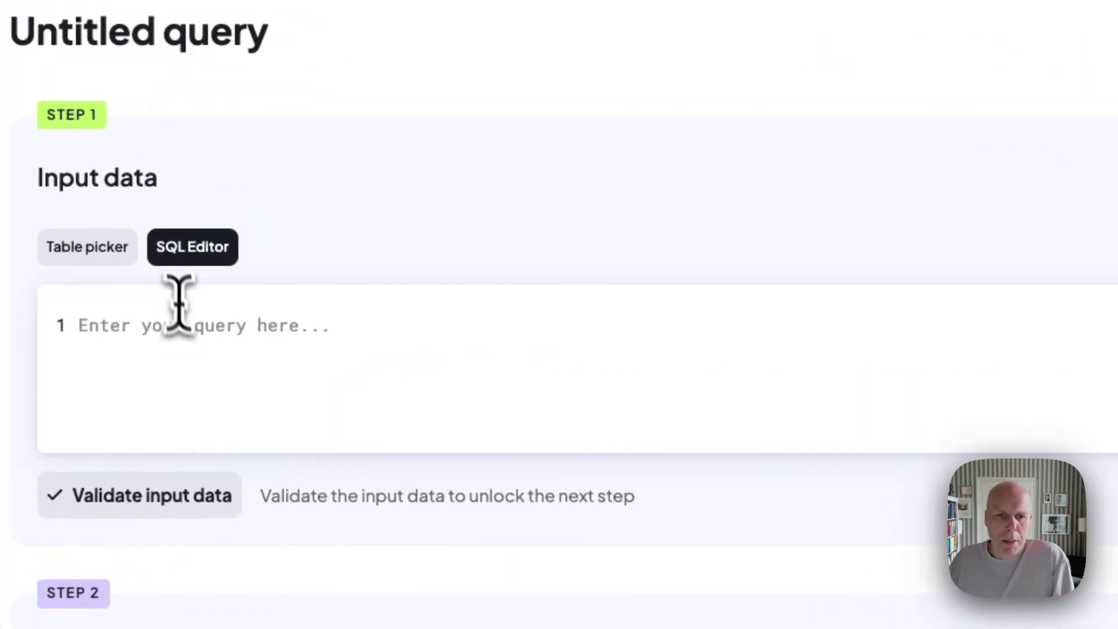
click(447, 338)
Write a FIRST_AFTER function call in the input data query with "ALL_EVENTS" as its first argument
text(DFIRST)
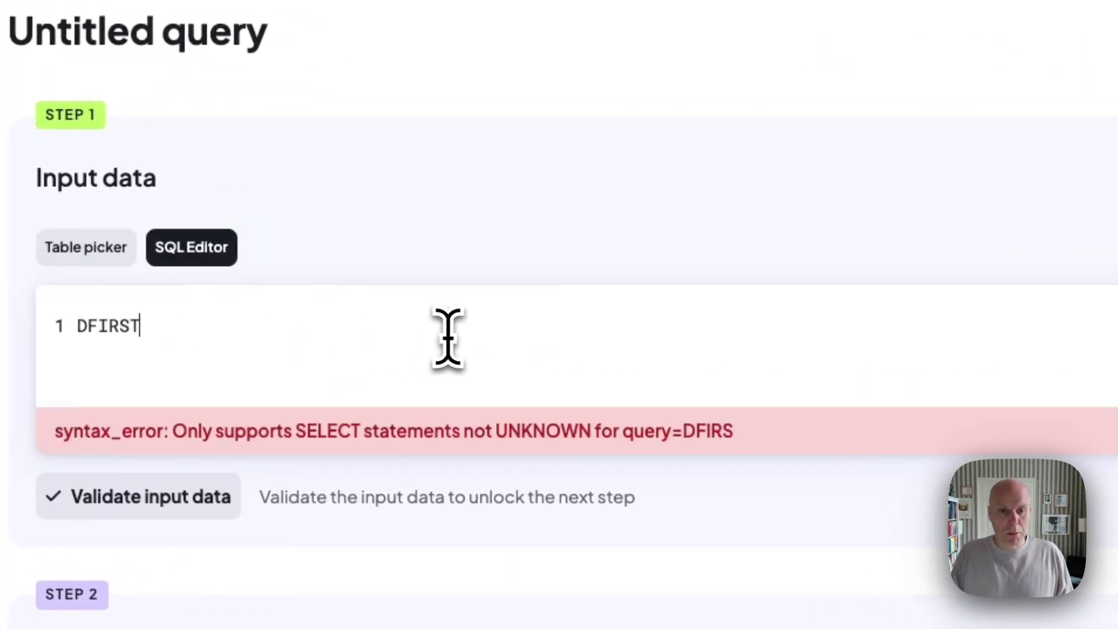
key(BackSpace)
key(BackSpace)
key(BackSpace)
key(BackSpace)
key(BackSpace)
key(BackSpace)
text(FIRST_)
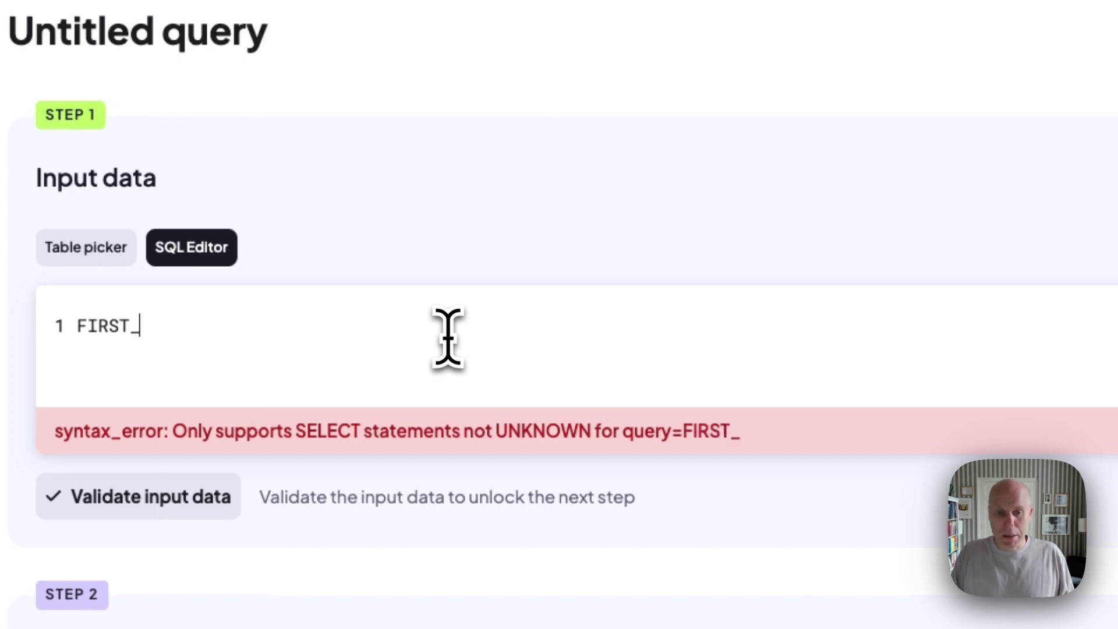
text(AFTER()
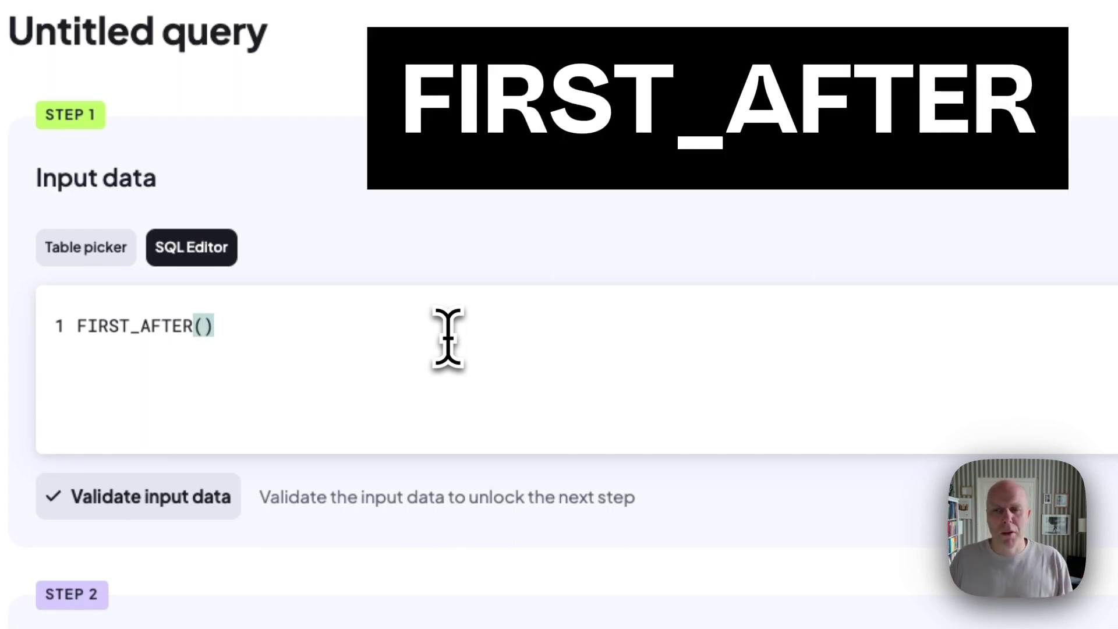
text("ALL_EVENTS)
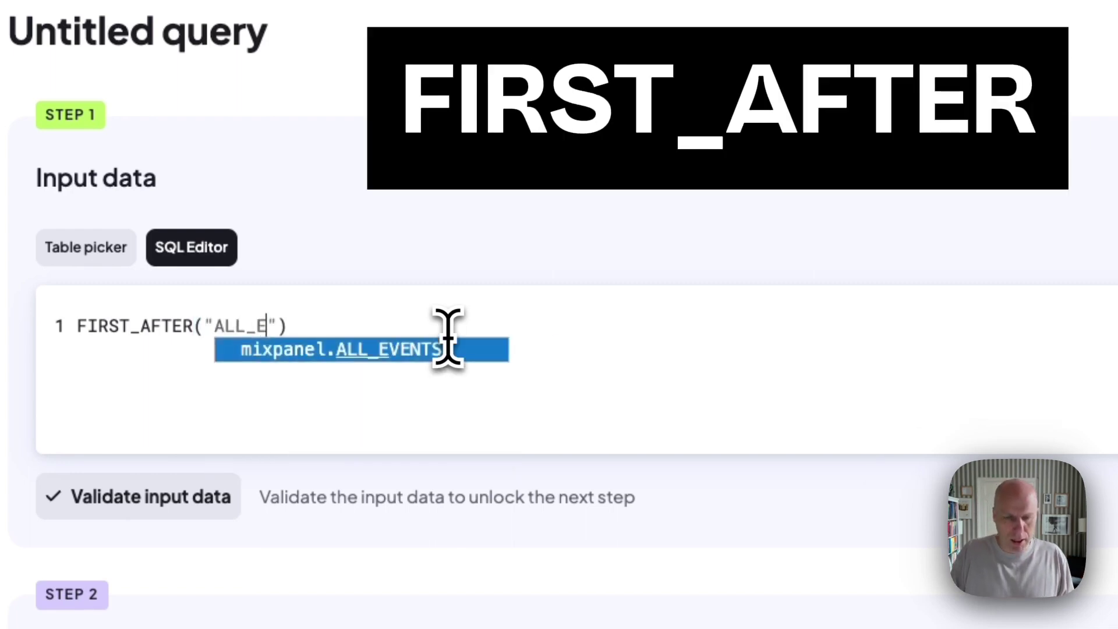
text(", )
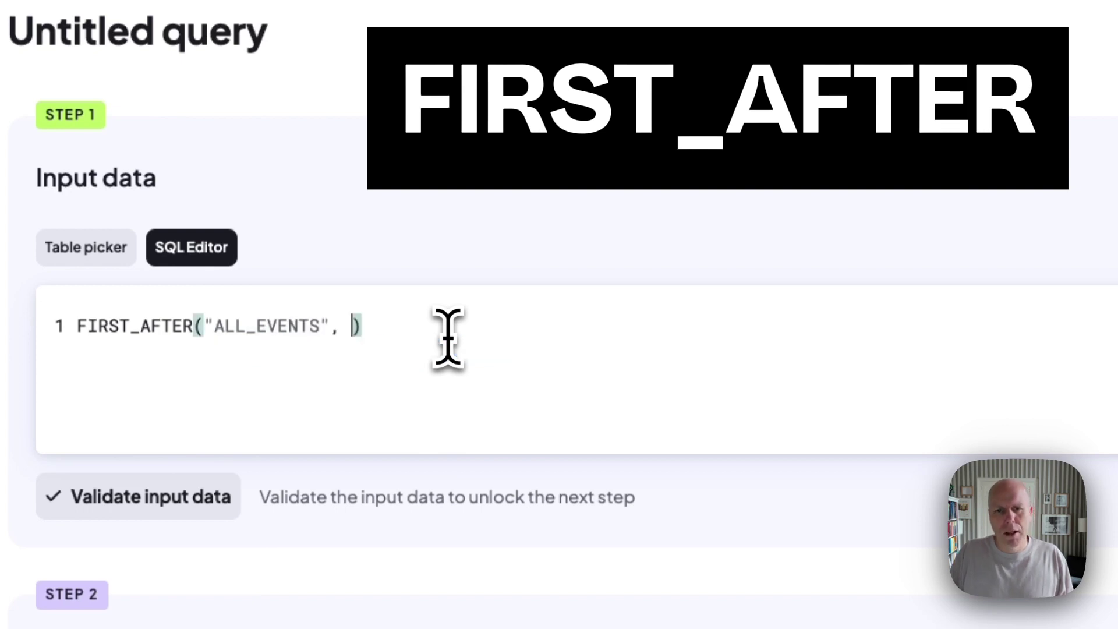
Complete the FIRST_AFTER call with the argument activity="order submitted"
text(acticity)
key(BackSpace)
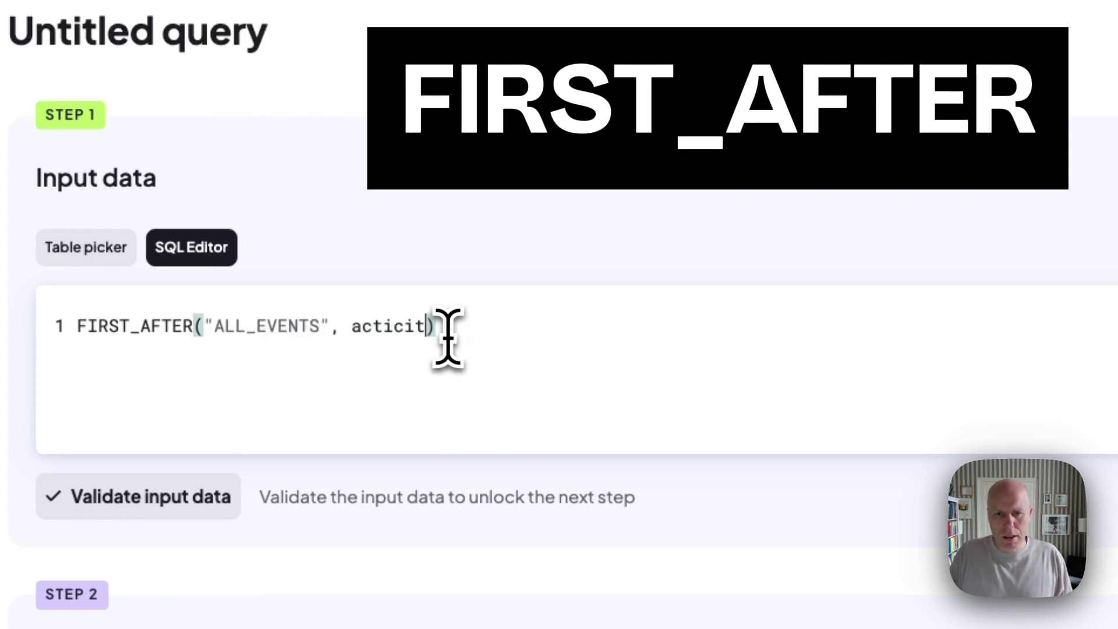
key(BackSpace)
key(BackSpace)
key(BackSpace)
text(vity)
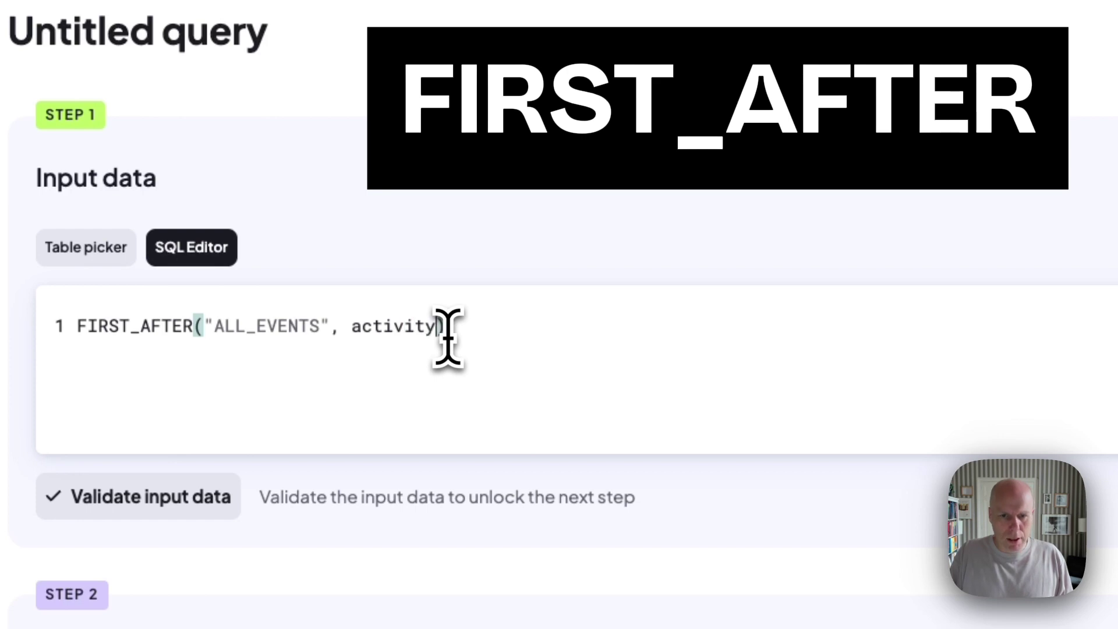
text(=)
text("order subm)
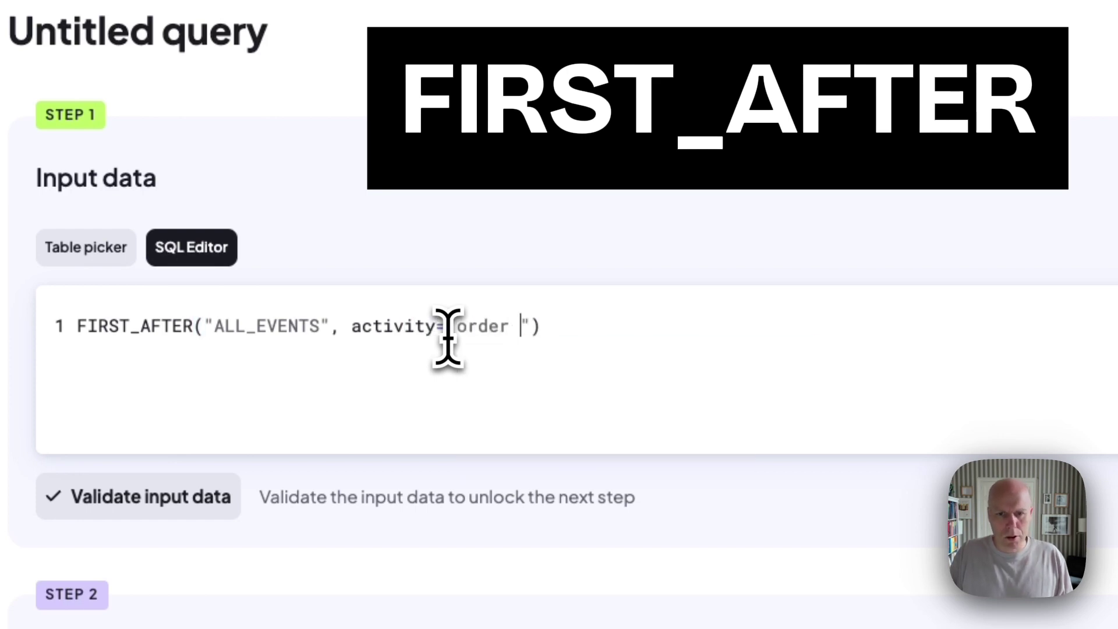
text(itteed)
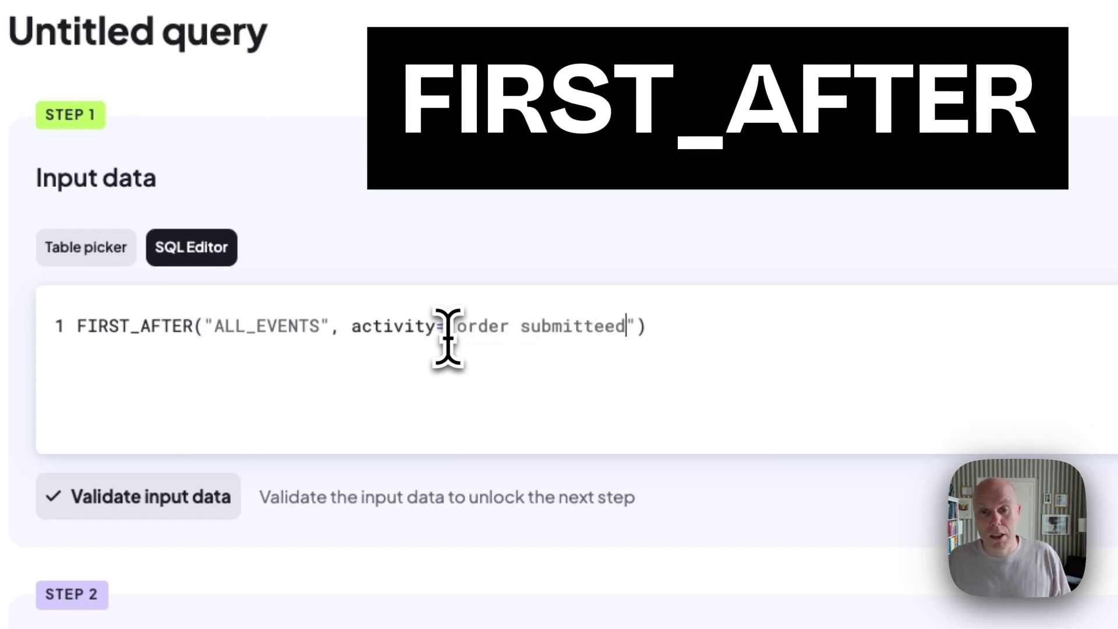
key(BackSpace)
key(BackSpace)
text(d)
key(End)
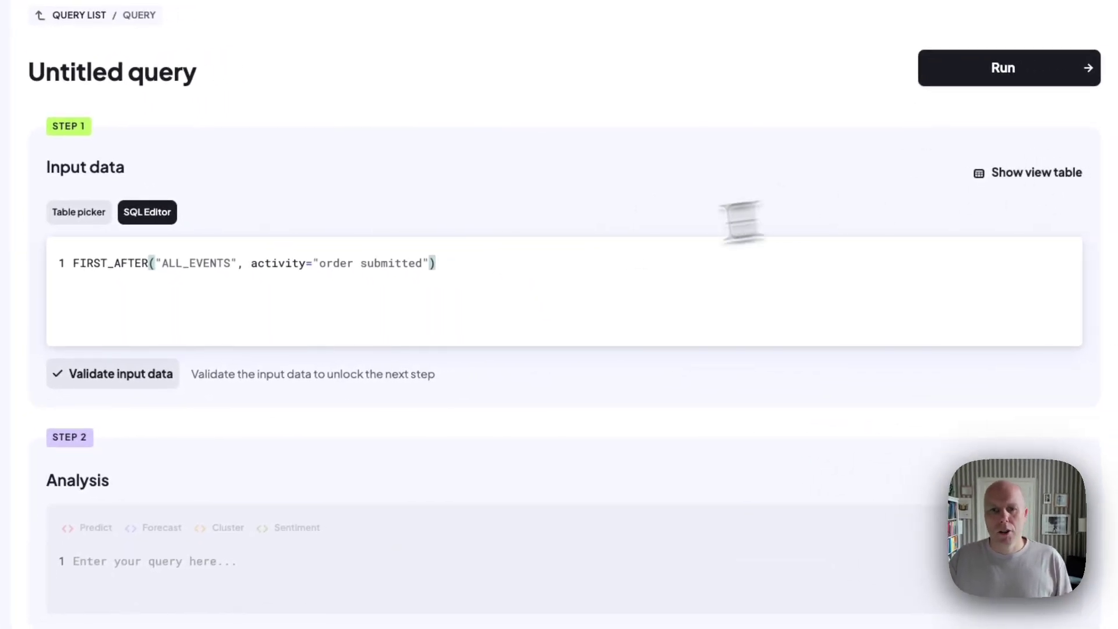
Show the view table for the input data and examine the event names in its first rows
click(1039, 174)
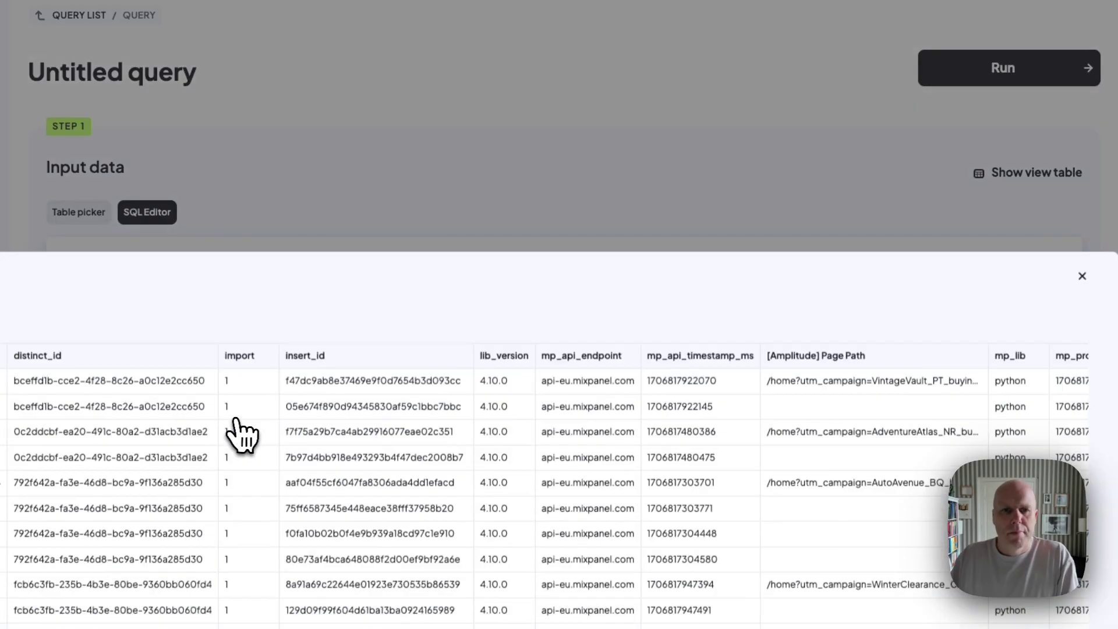
scroll(466, 402, right, 10)
scroll(542, 395, left, 15)
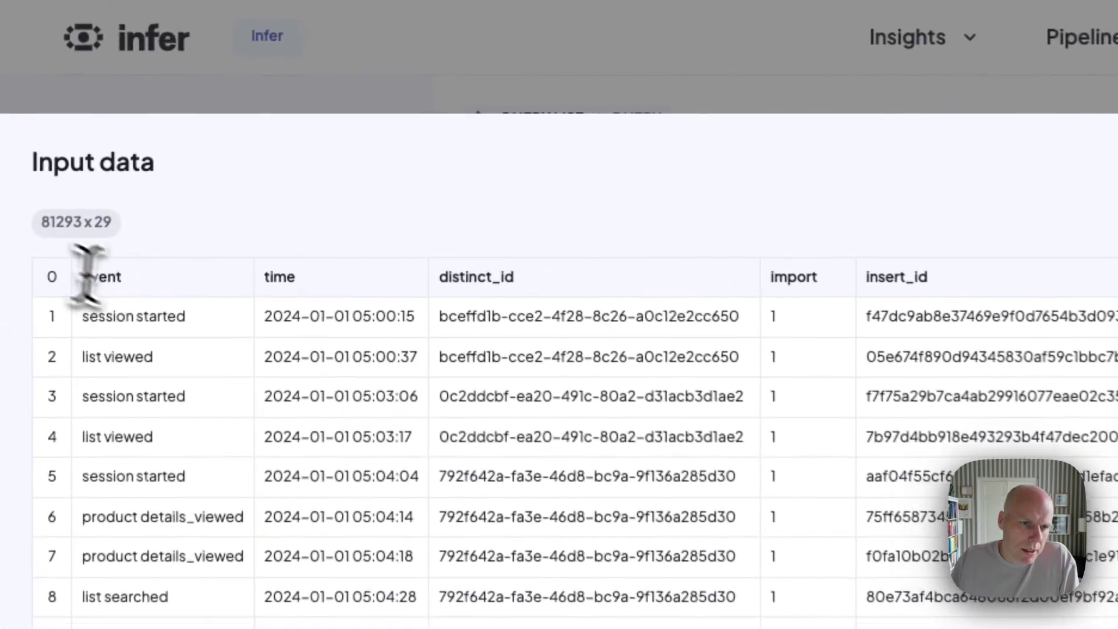
double_click(166, 326)
click(168, 329)
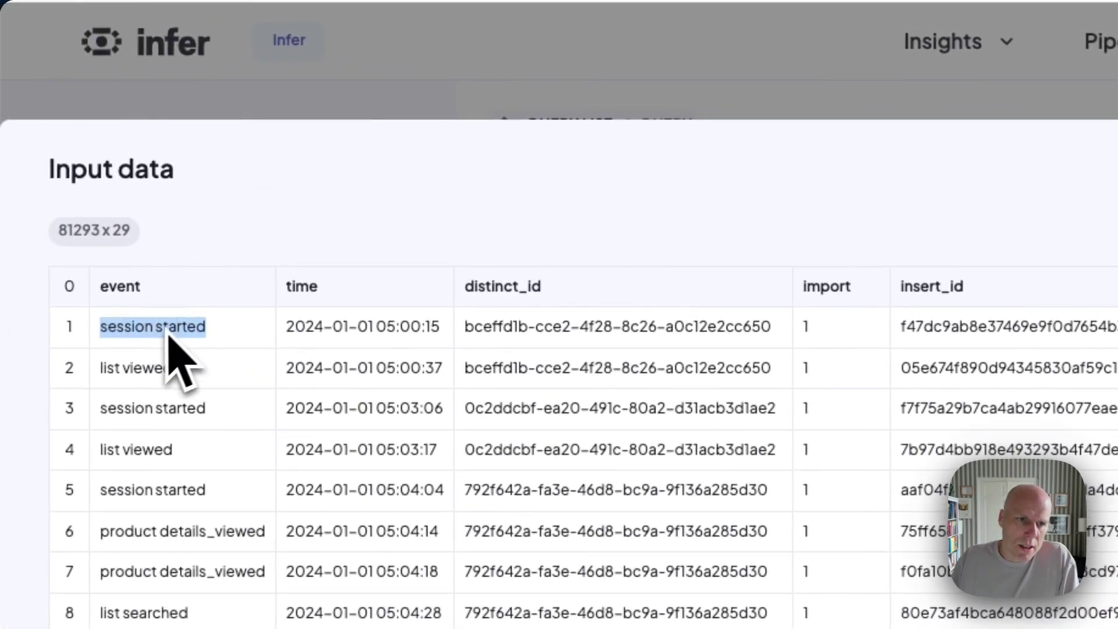
click(134, 396)
double_click(145, 368)
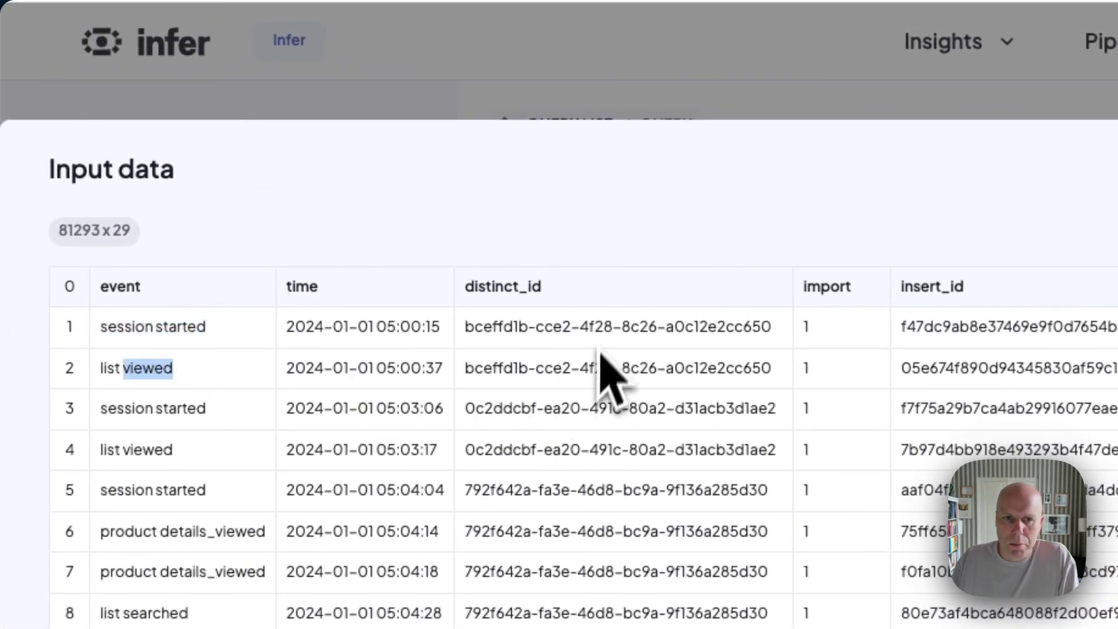
Examine the event_secondary and time_secondary columns at the end of the input data table, and close the table
scroll(696, 408, right, 20)
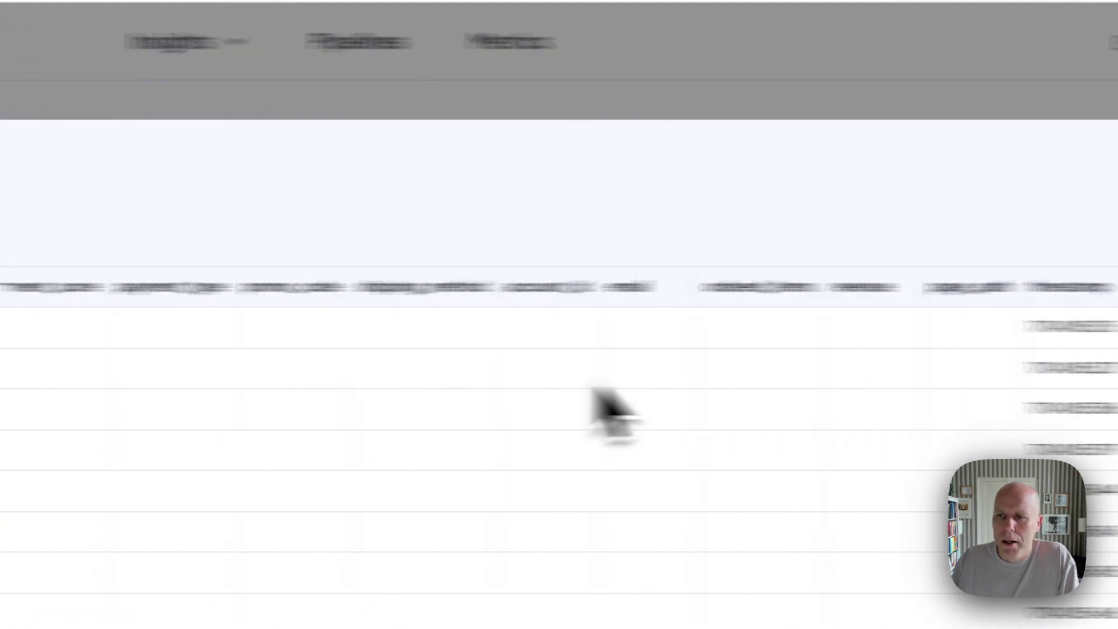
double_click(929, 286)
double_click(1040, 99)
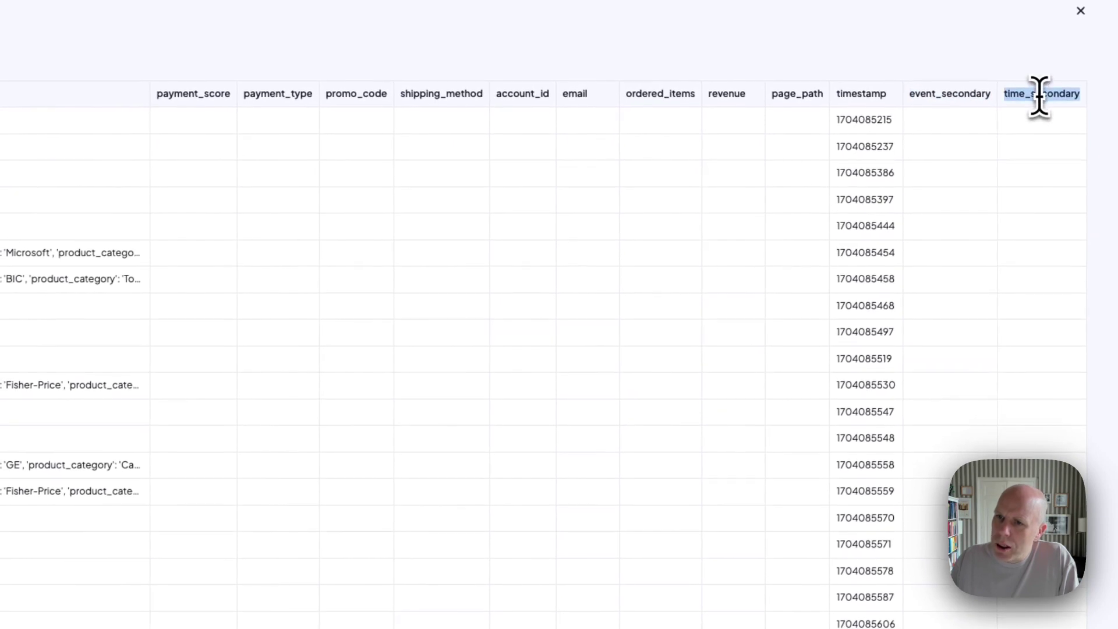
double_click(948, 99)
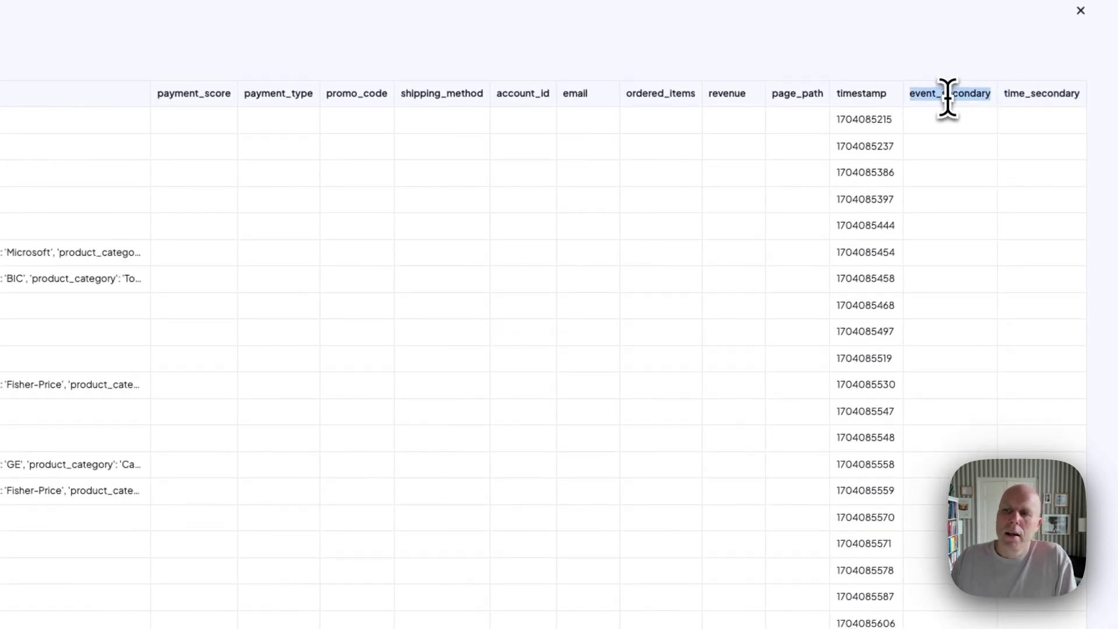
double_click(1019, 98)
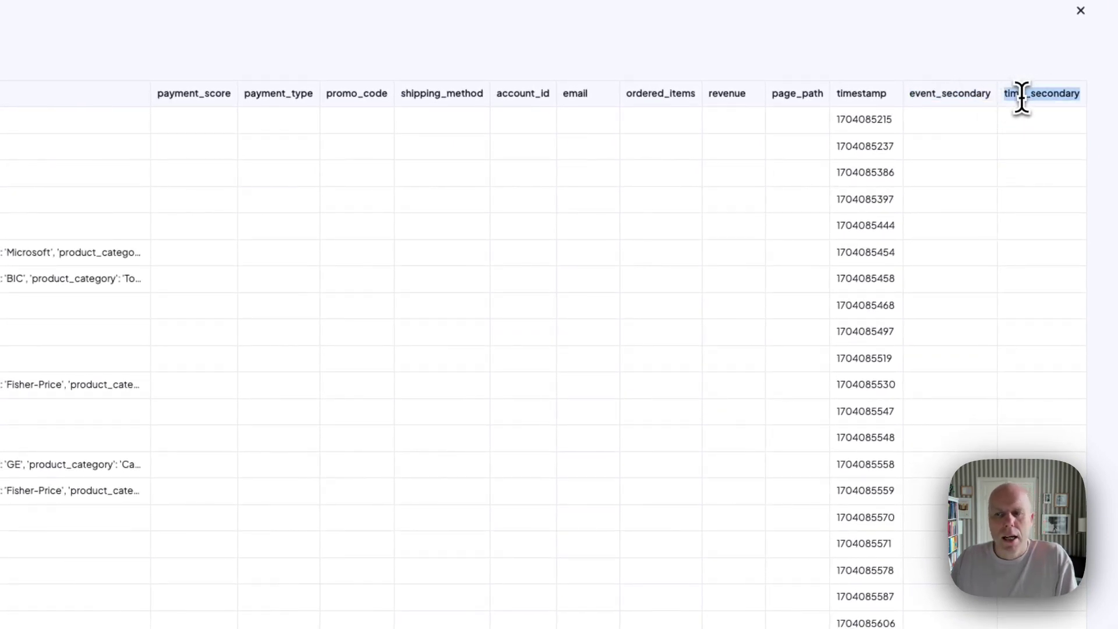
click(966, 254)
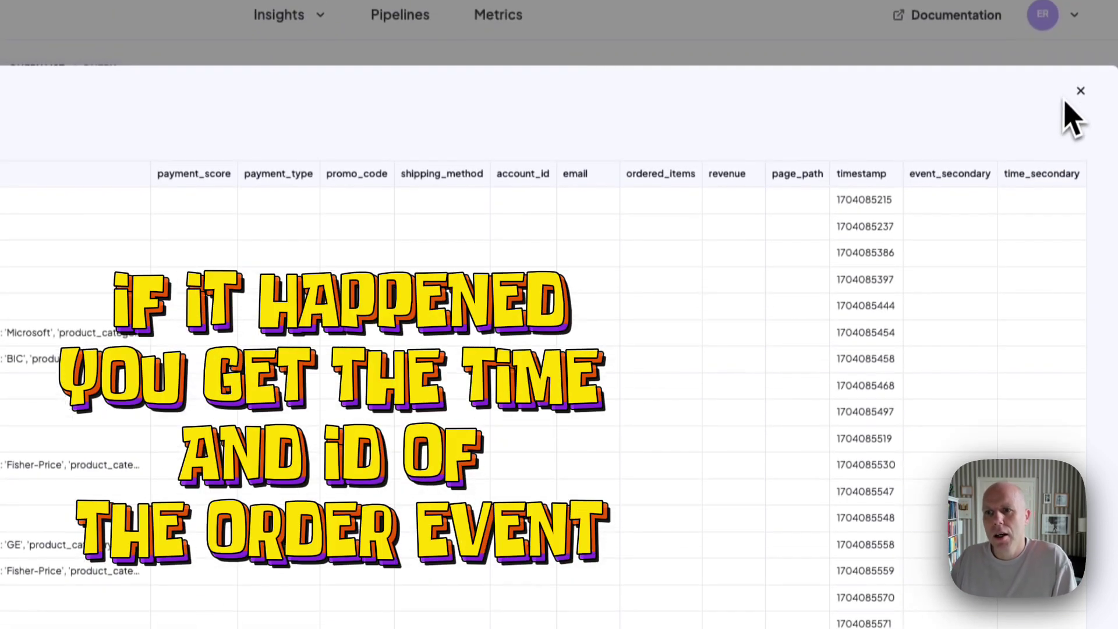
click(1082, 12)
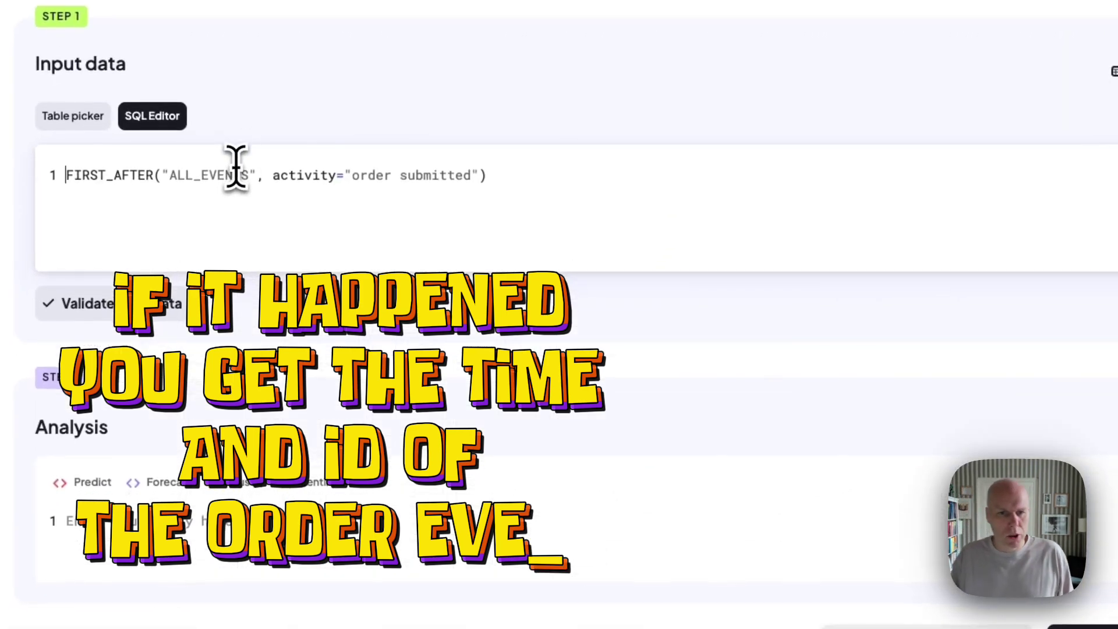
Wrap the FIRST_AFTER call in SELECT * FROM (...) and add the filter WHERE time_secondary IS NOT NULL
text(SELECT )
text(* FROM ()
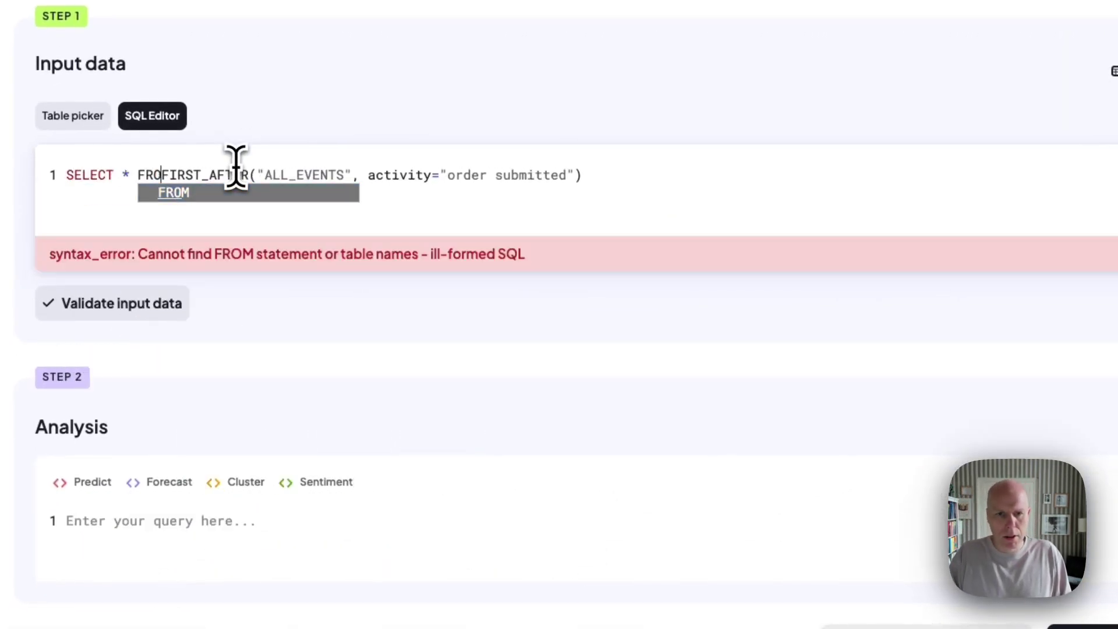
key(End)
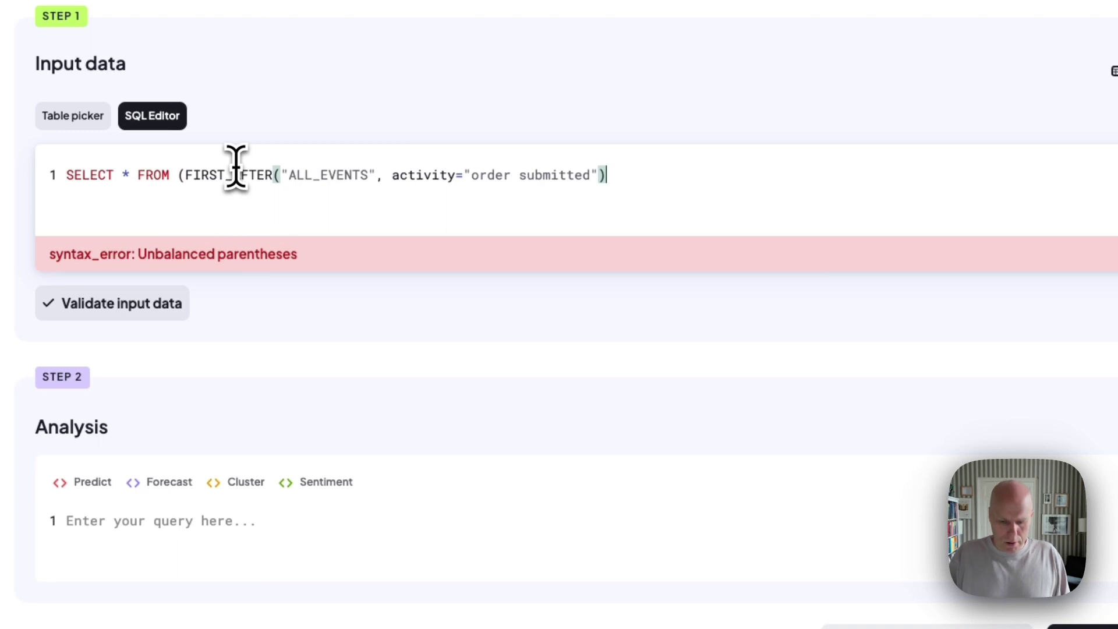
text() WHERE time_)
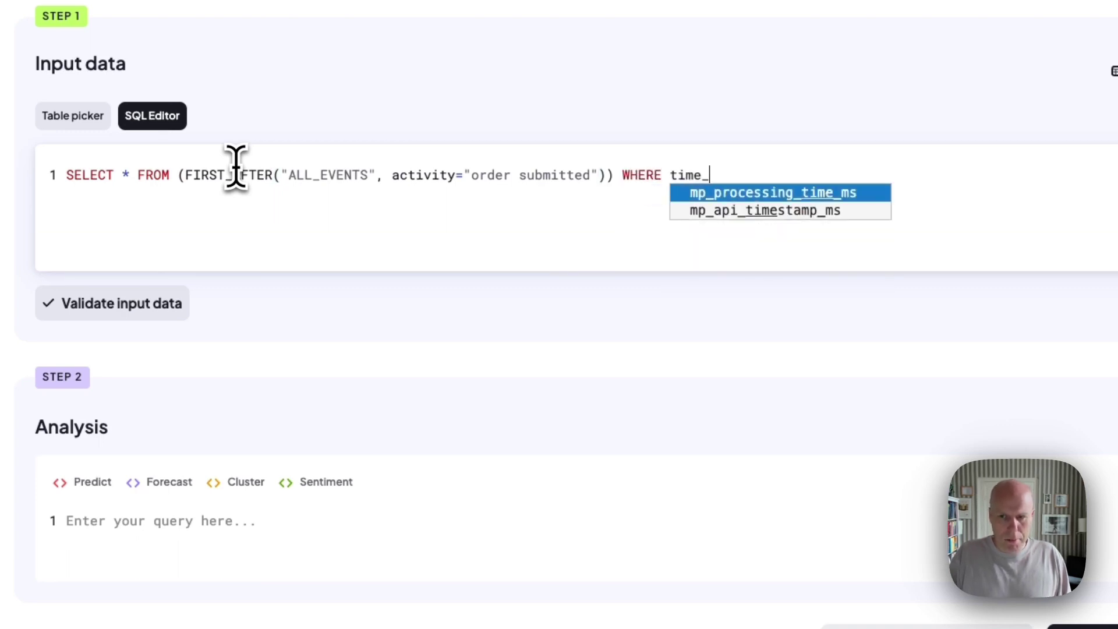
text(secondary )
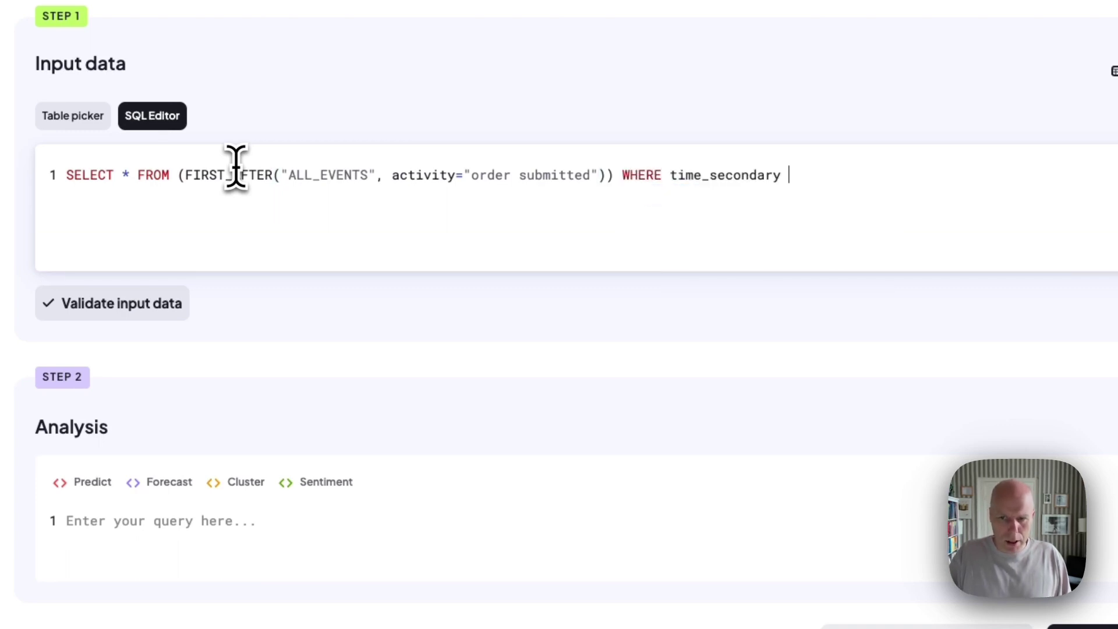
text(IS NOT NU)
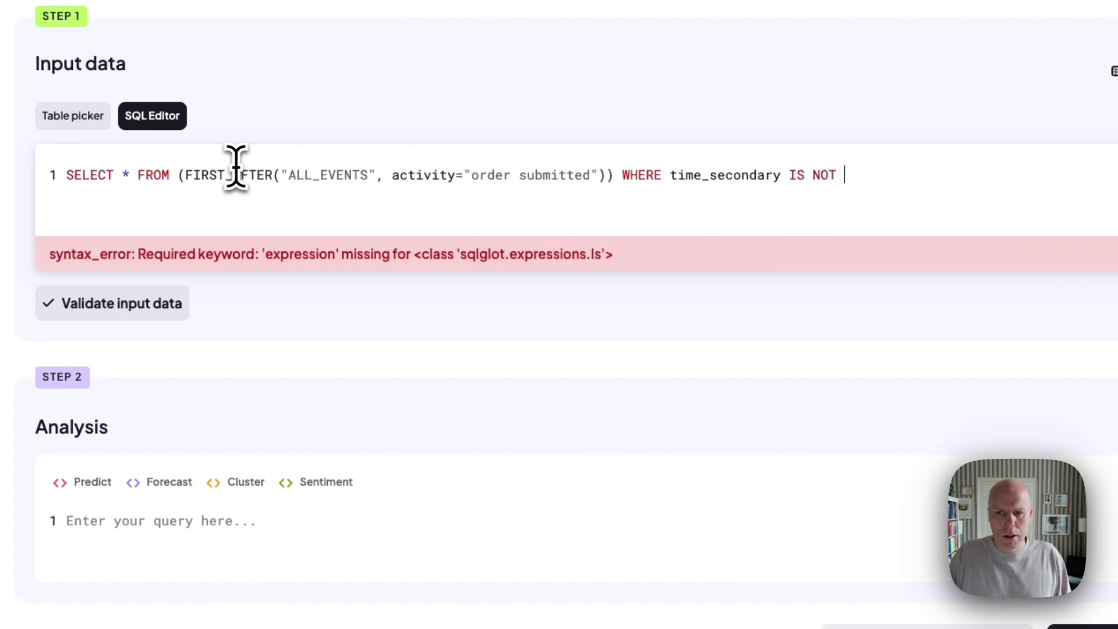
text(LL)
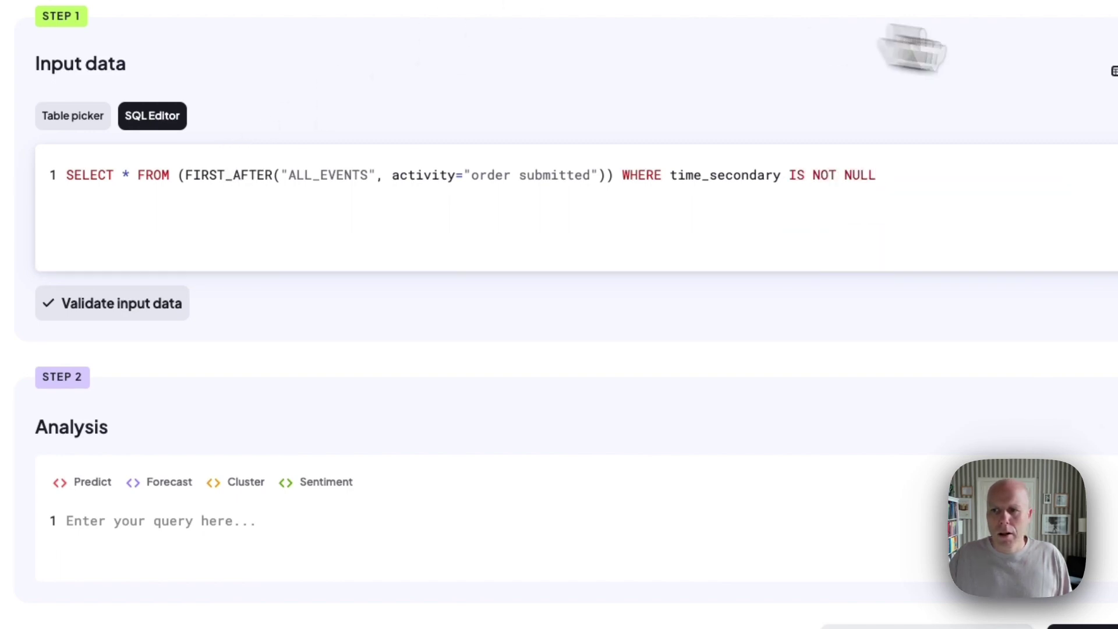
Show the filtered input data table and examine its event_secondary and time_secondary values against the original events
click(1073, 156)
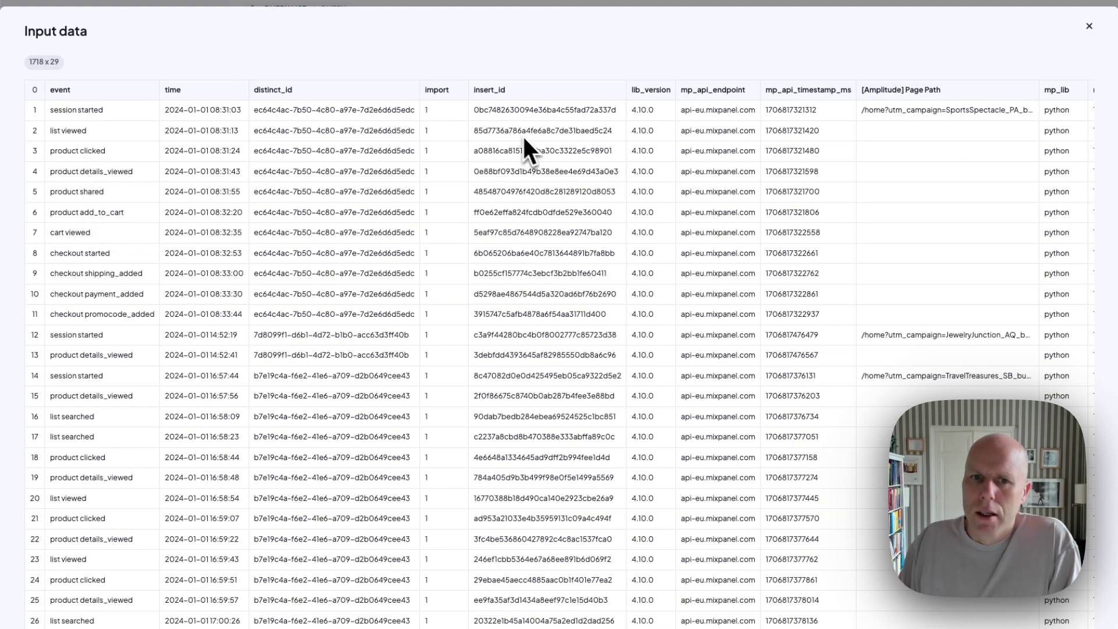
scroll(641, 182, right, 10)
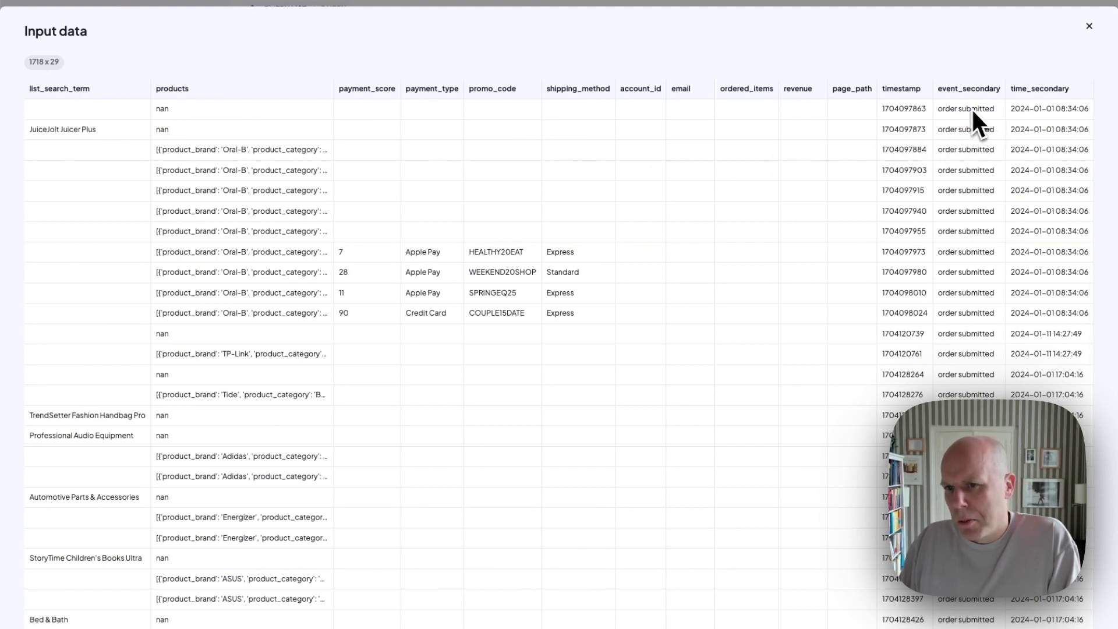
triple_click(1047, 109)
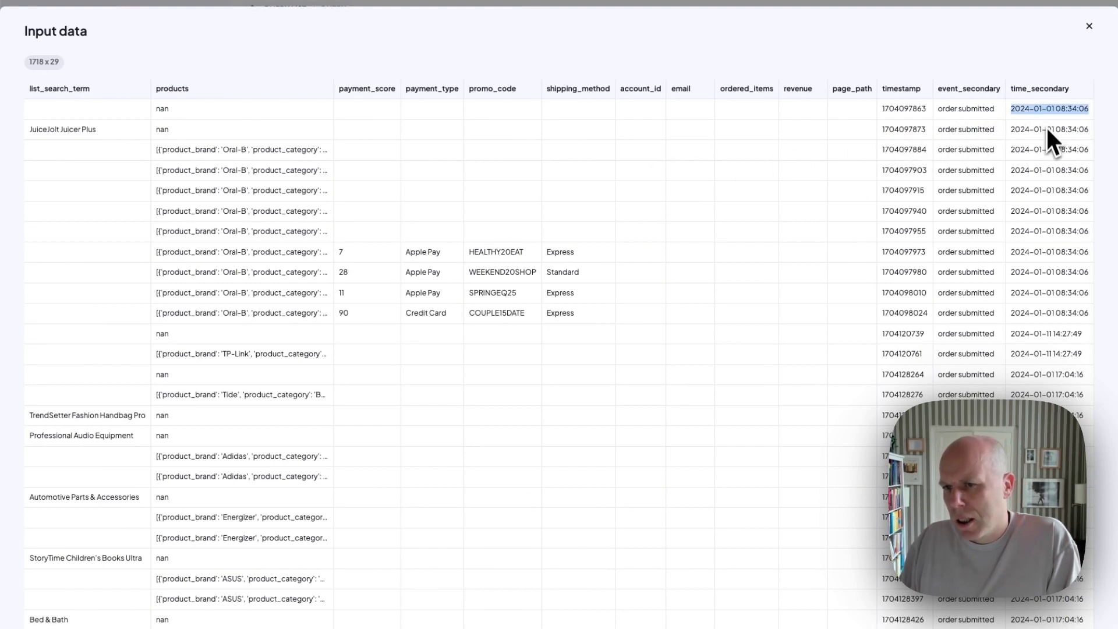
double_click(1048, 129)
triple_click(1045, 135)
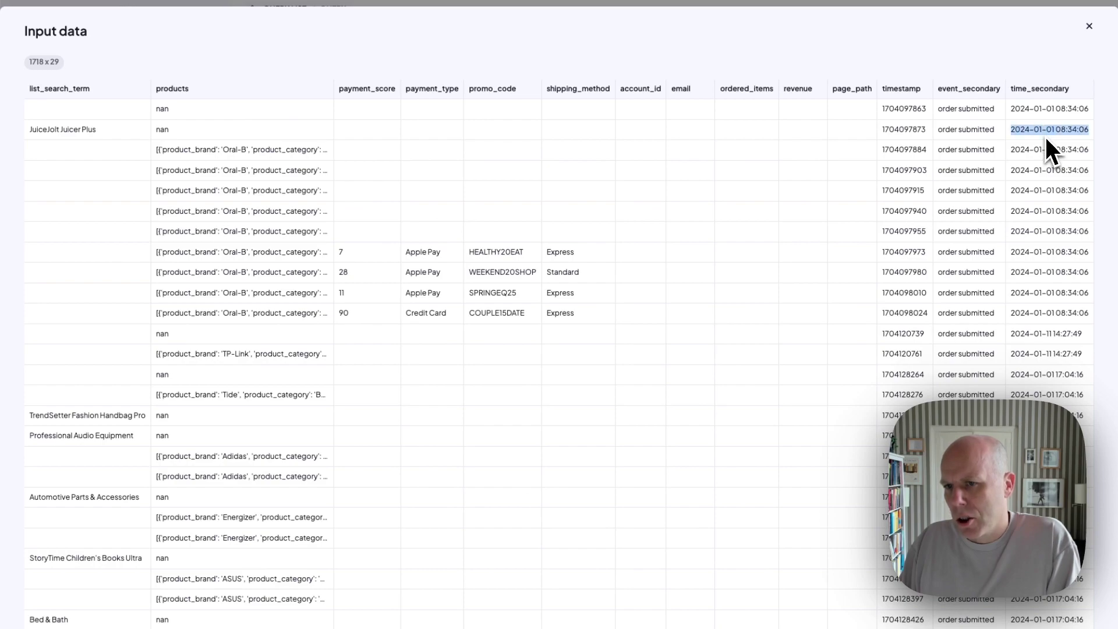
scroll(849, 150, left, 15)
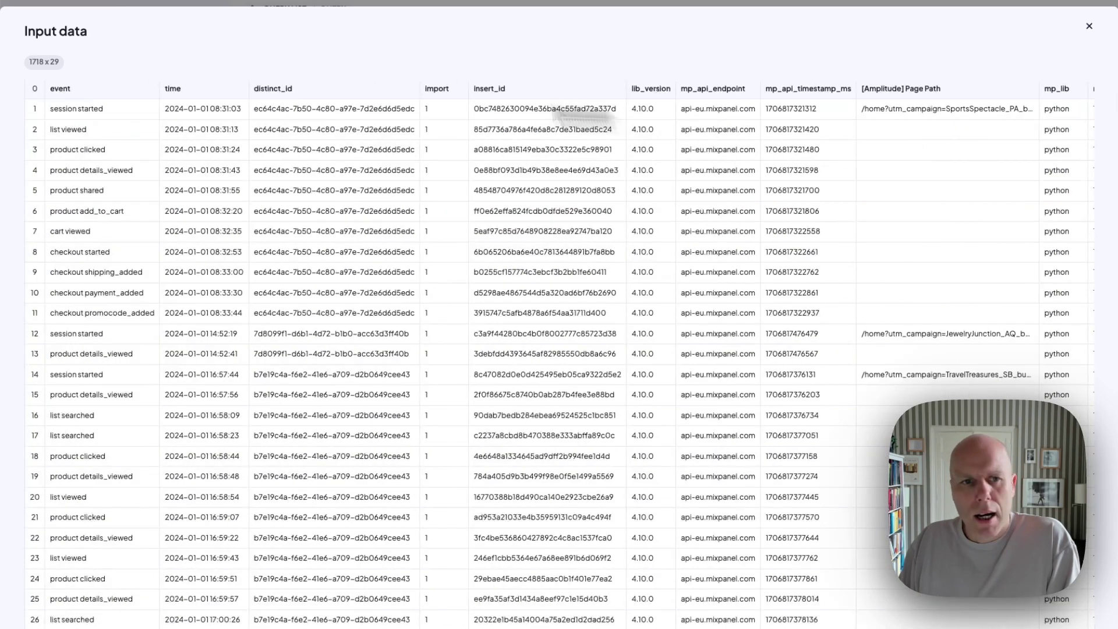
scroll(225, 130, right, 15)
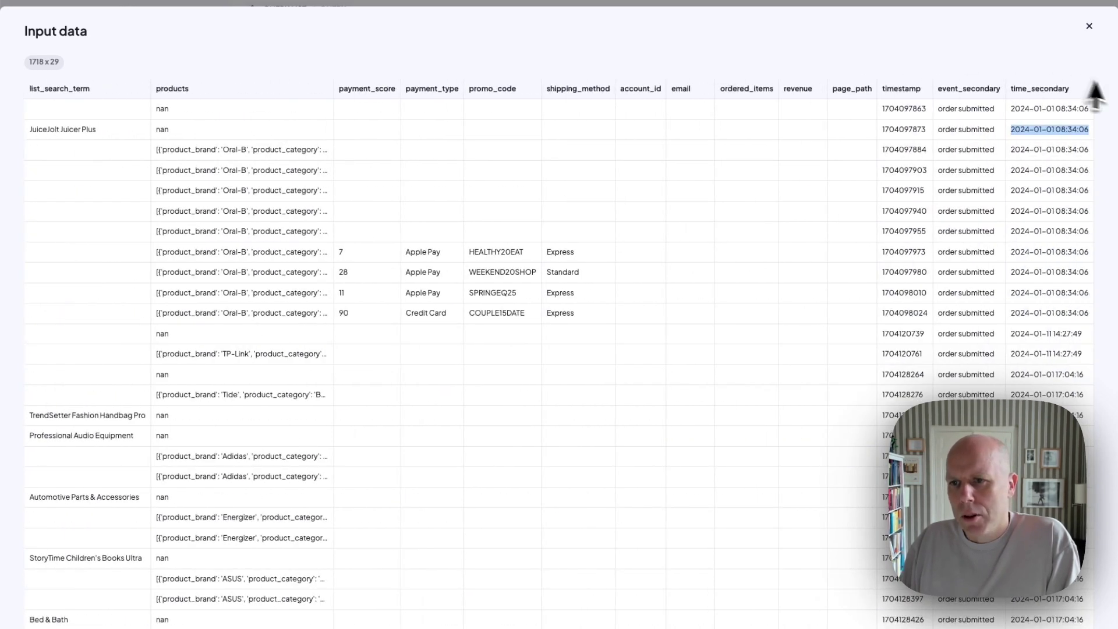
double_click(1039, 108)
double_click(976, 104)
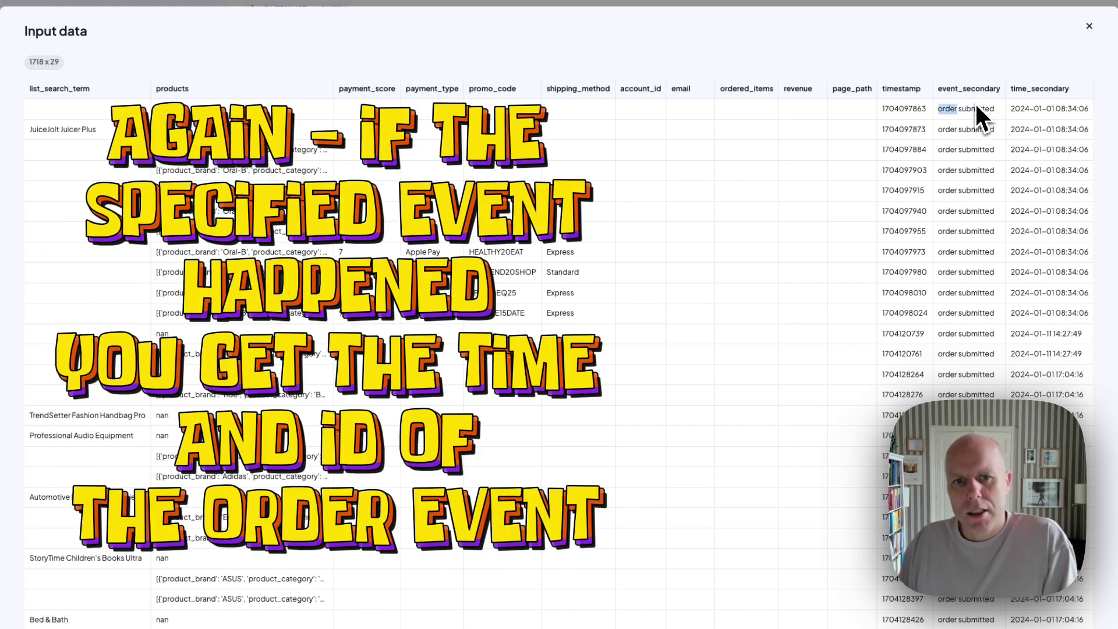
Close the input data table and reduce the query to FIRST_AFTER("ALL_EVENTS", activity="order submitted"), removing the SELECT wrapper and WHERE filter
click(1095, 26)
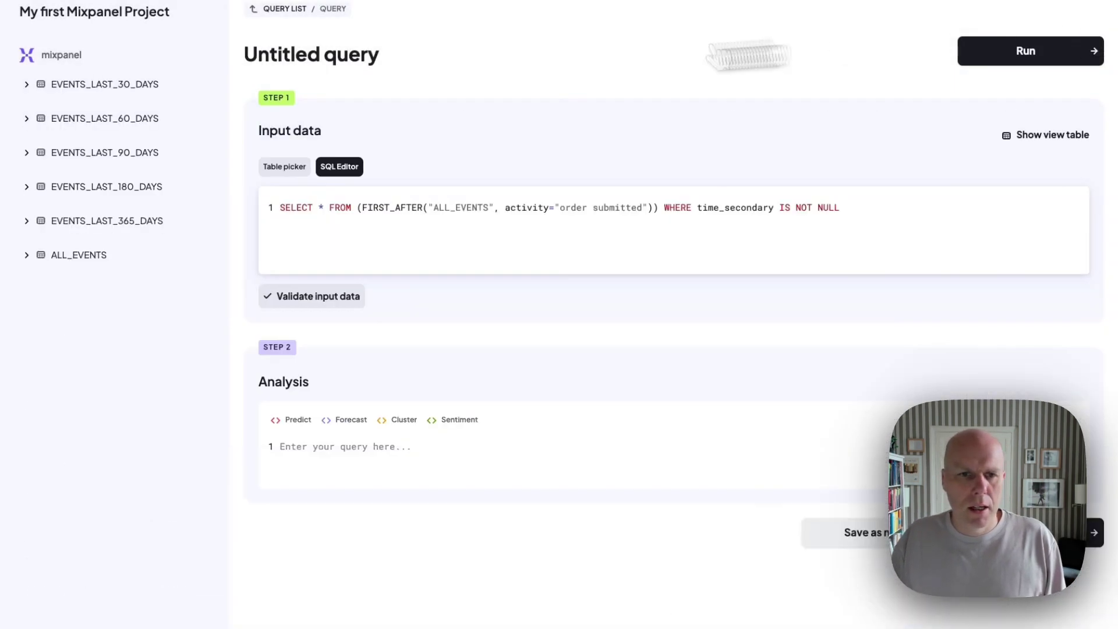
click(211, 249)
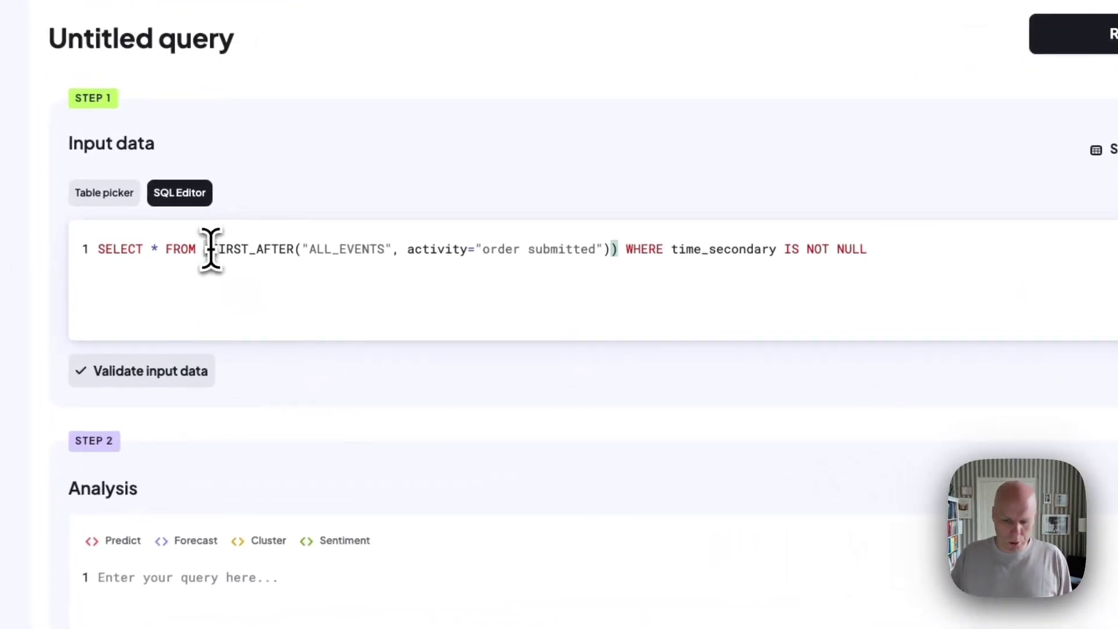
key(BackSpace)
key(shift+Home)
key(BackSpace)
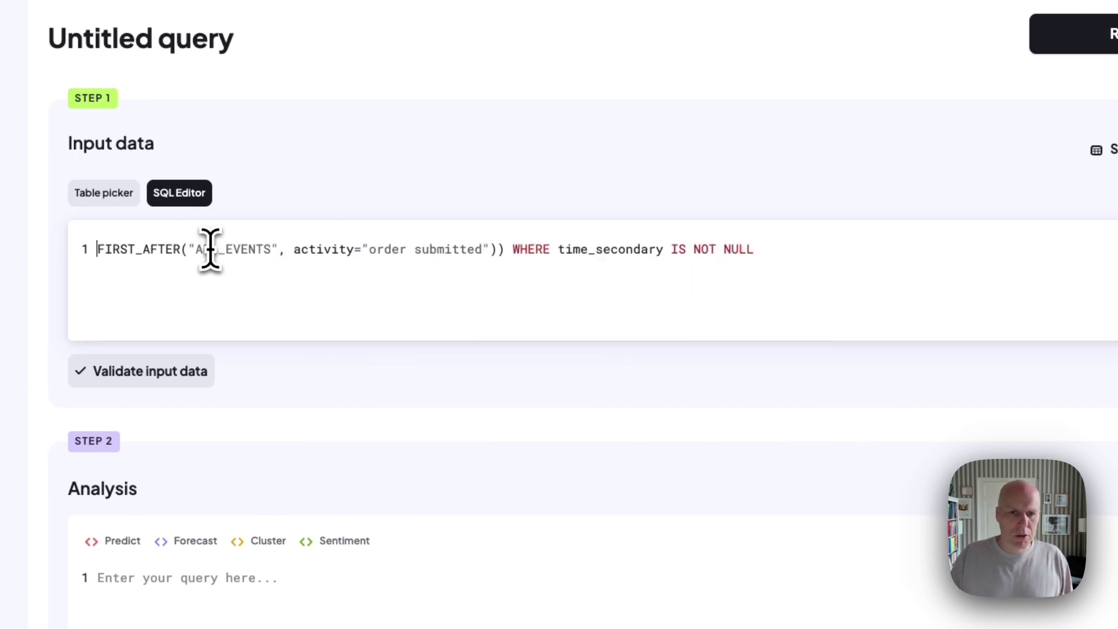
click(497, 250)
key(shift+End)
key(BackSpace)
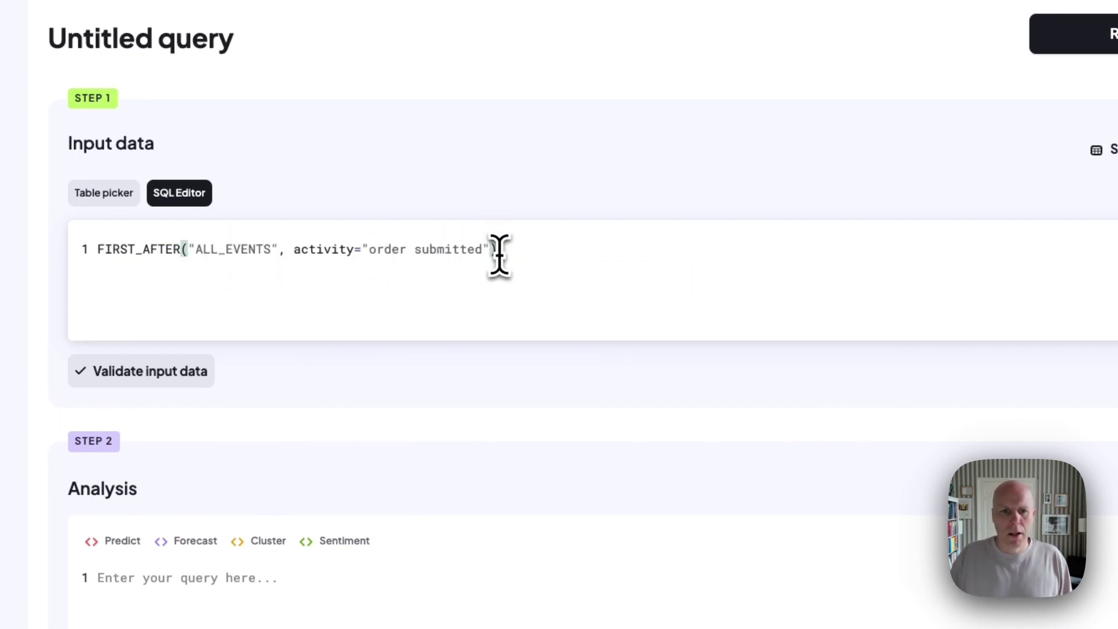
Try FIRST_BEFORE in place of FIRST_AFTER in the query, and undo the replacement
click(140, 249)
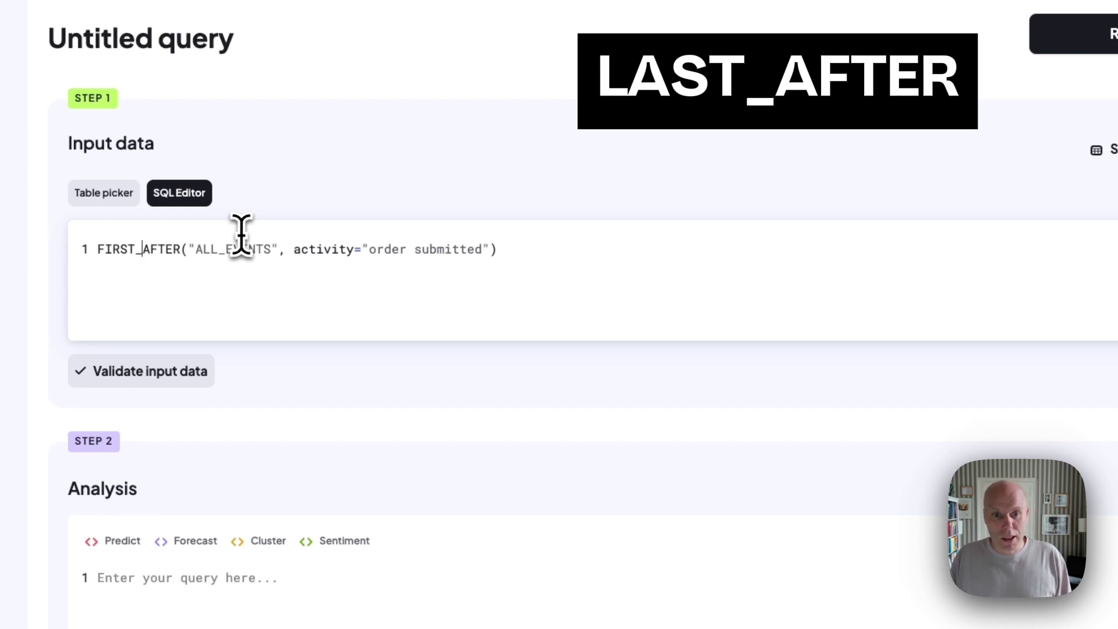
key(shift+Right)
key(shift+Right)
key(shift+Right)
key(shift+Right)
key(shift+Right)
text(BEFORE)
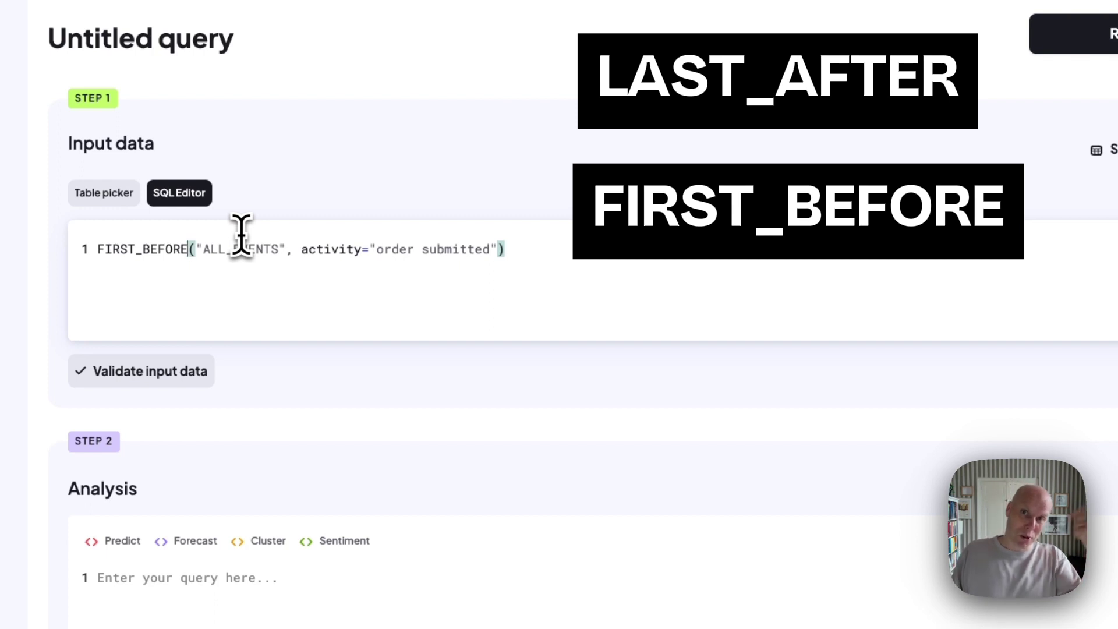
key(ctrl+z)
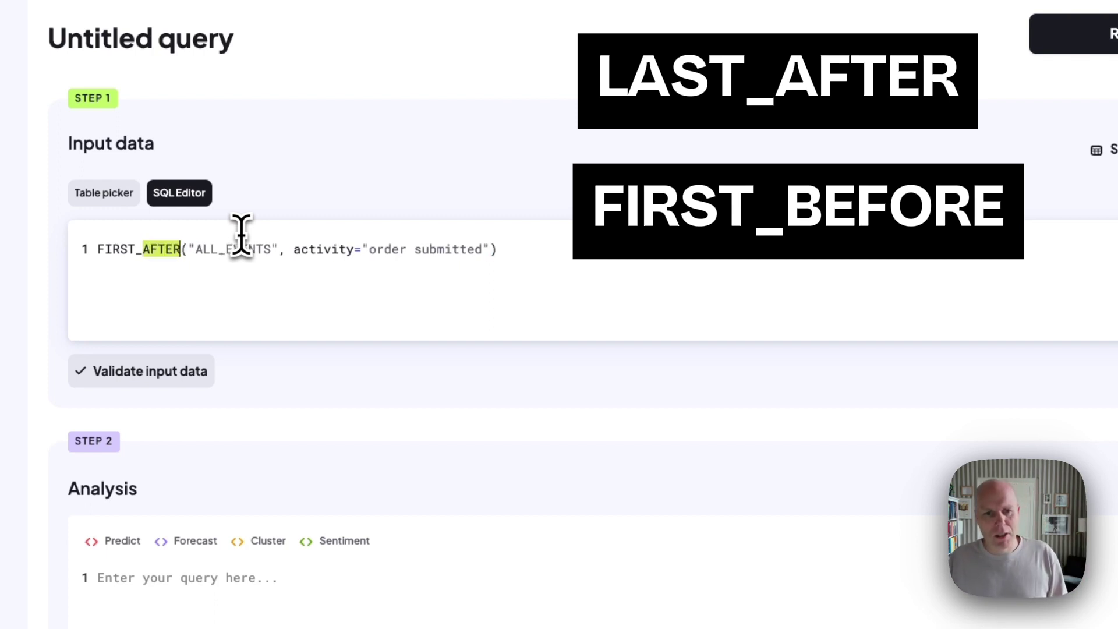
Change the function to COUNT_AFTER, keeping the "ALL_EVENTS" table and the "order submitted" activity
key(Left)
key(Left)
key(shift+Home)
text(COUNT)
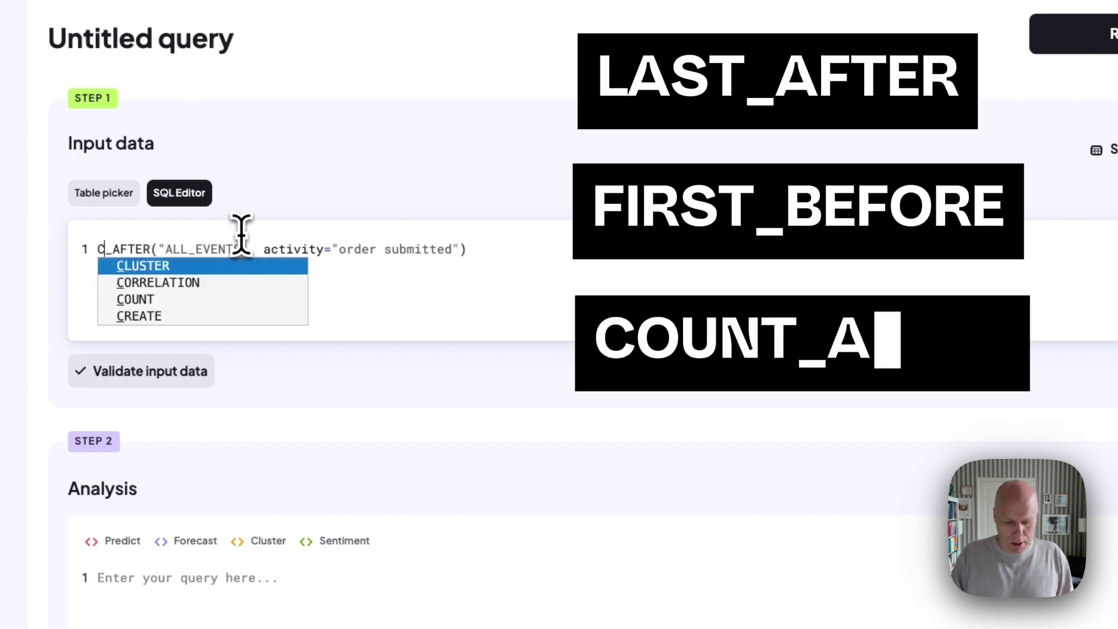
click(525, 256)
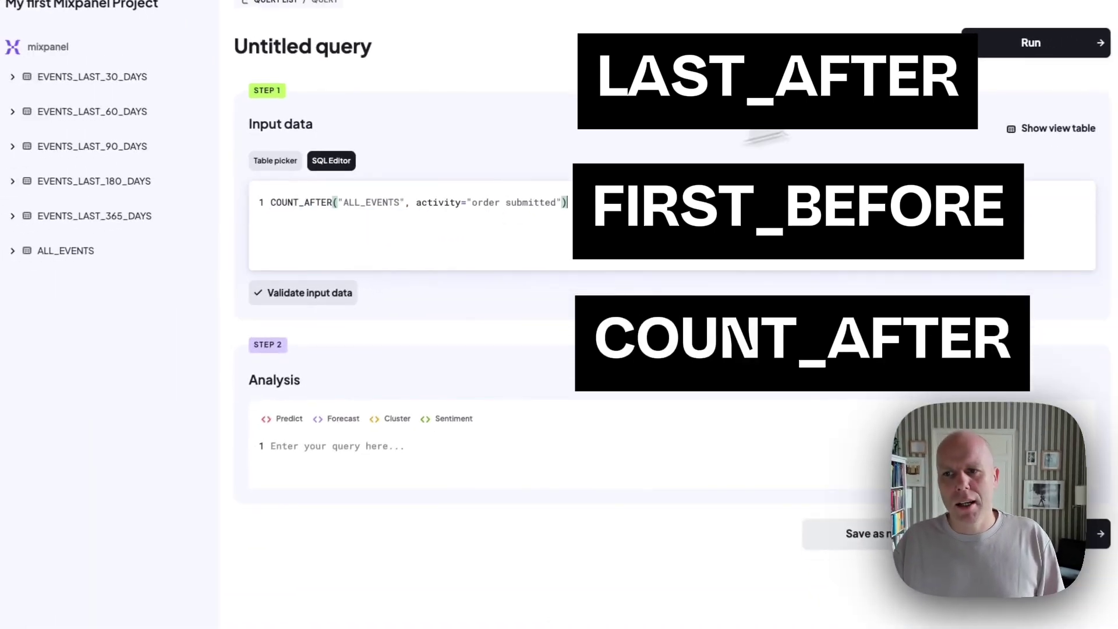
Show the input data table, examine its order_submitted_count column against the events, and return to the COUNT_AFTER query
click(1036, 139)
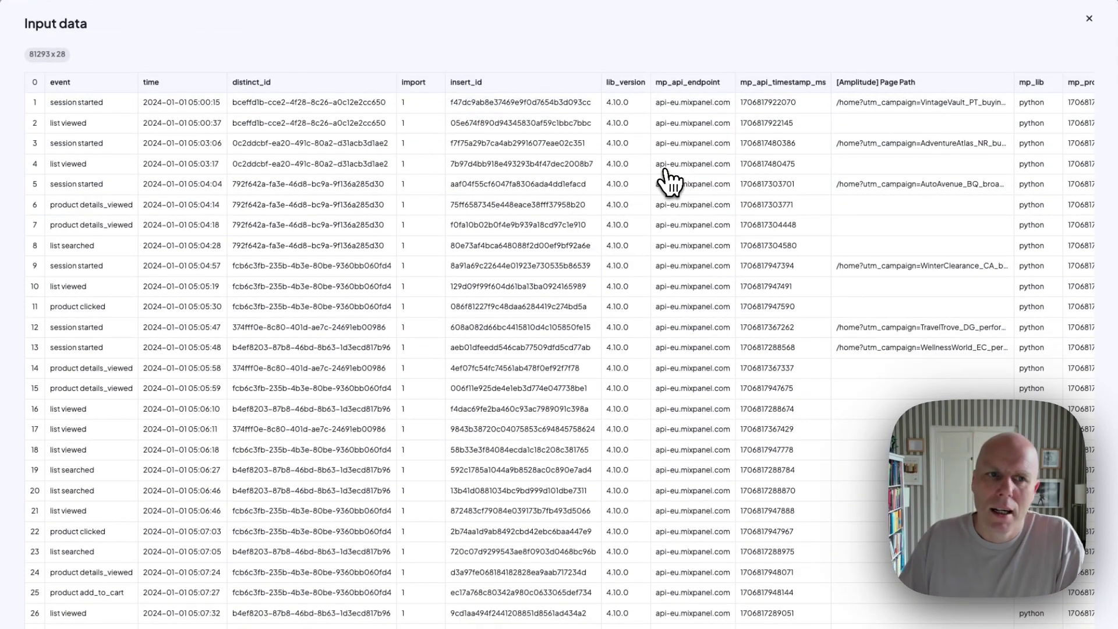
scroll(670, 180, right, 15)
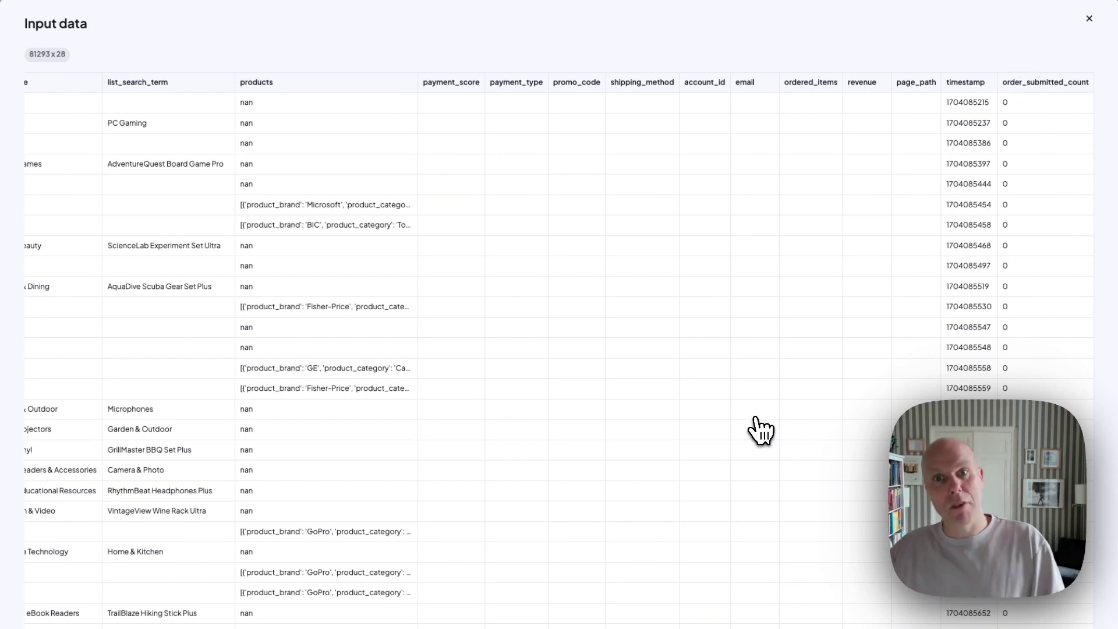
scroll(445, 362, left, 15)
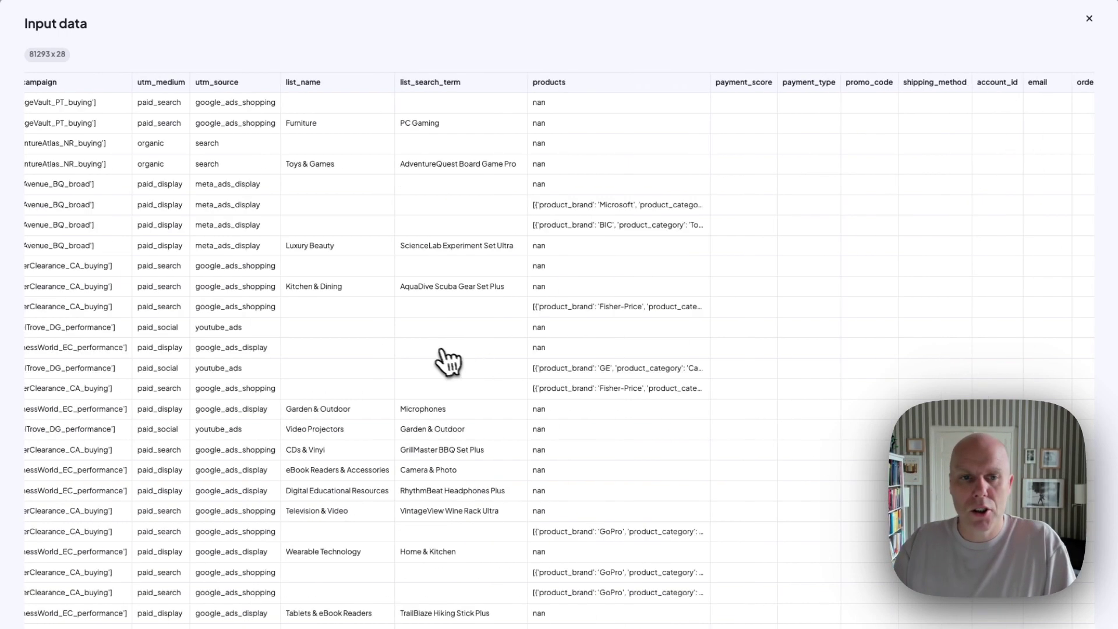
double_click(61, 102)
triple_click(62, 102)
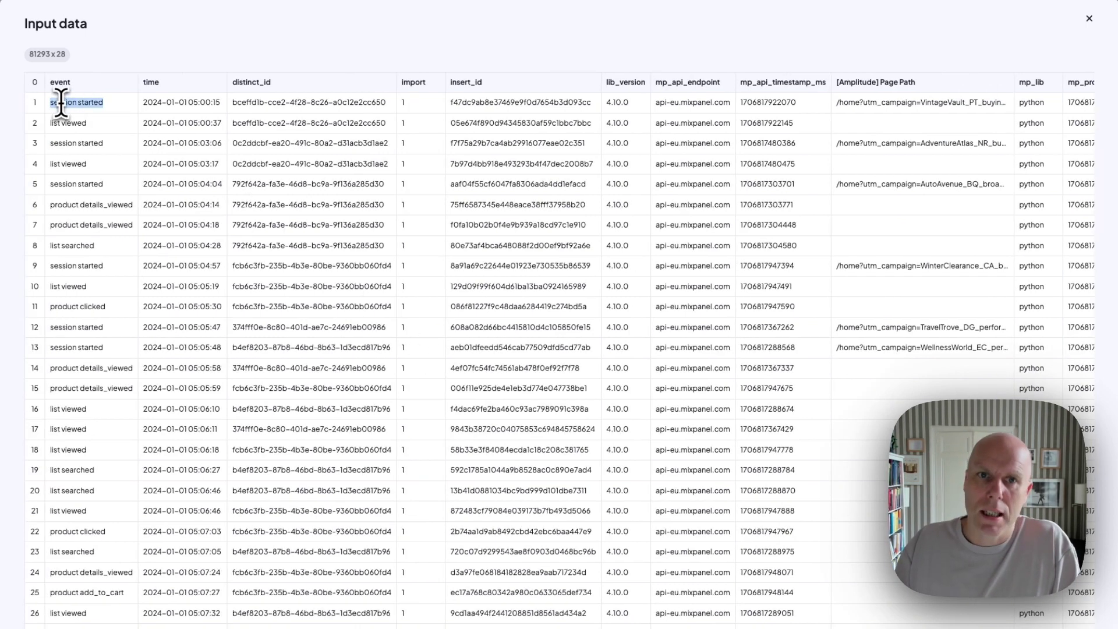
click(1089, 18)
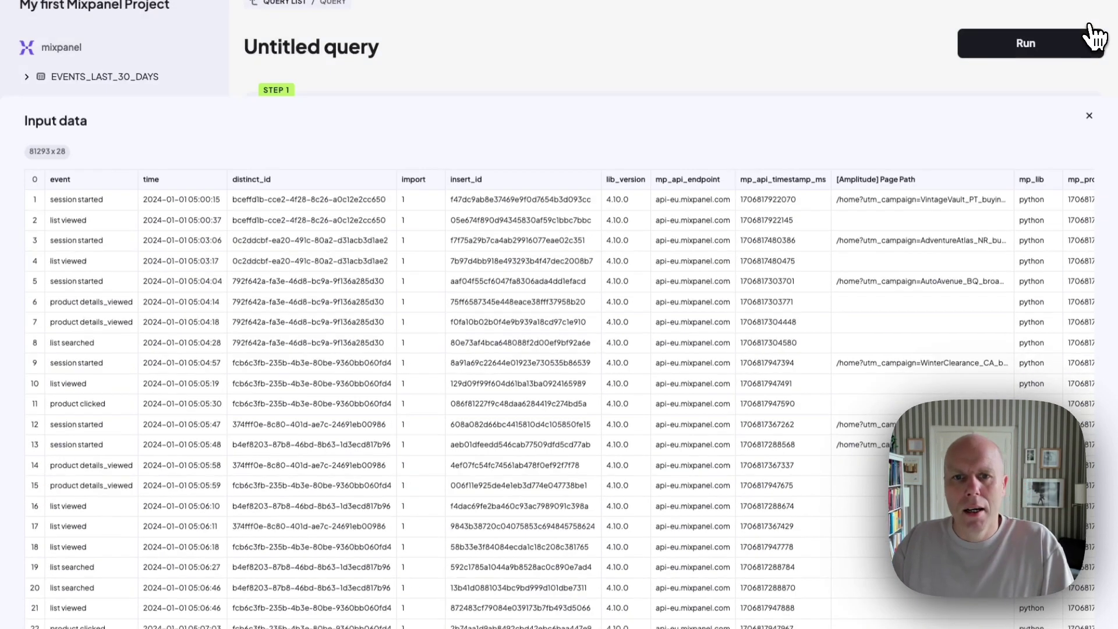
double_click(324, 199)
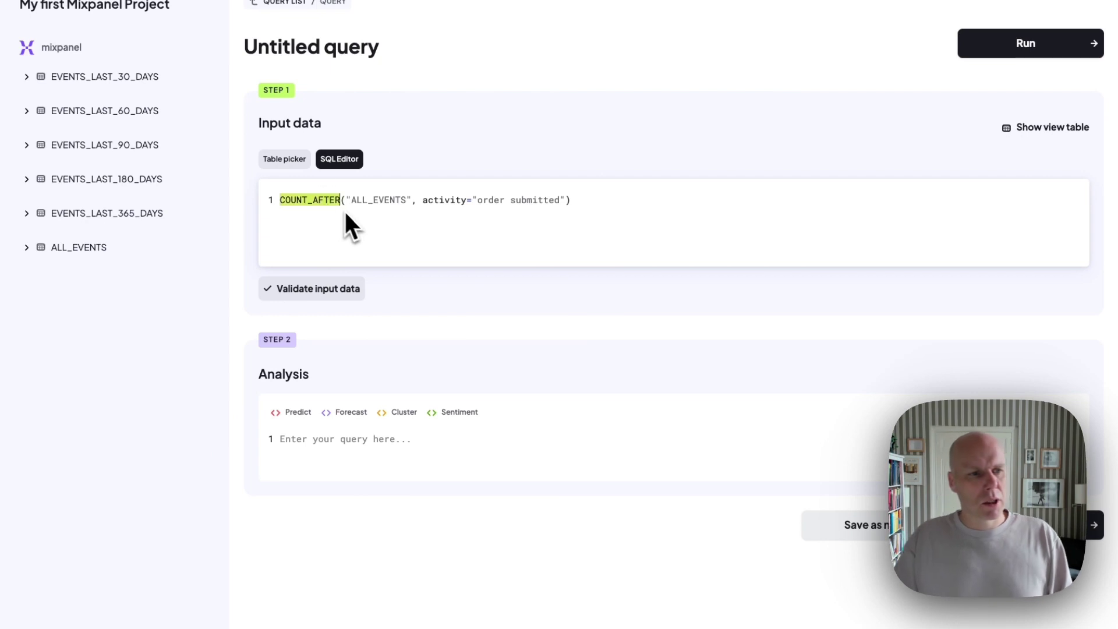
click(353, 216)
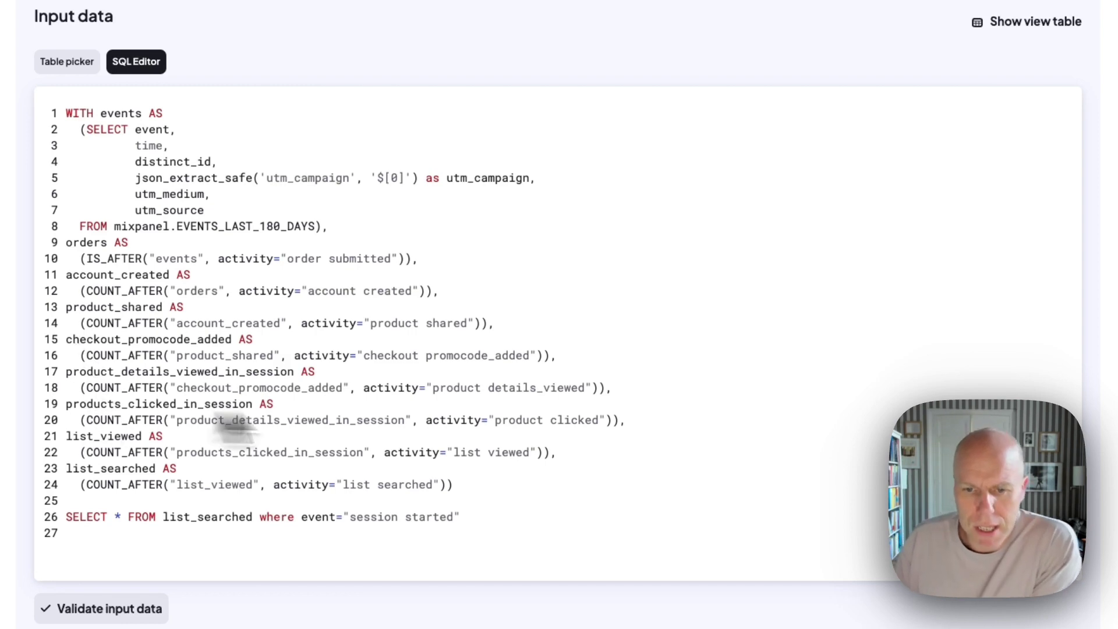
Examine the final SELECT of the long query, which reads list_searched and filters on the "session started" event
scroll(434, 530, down, 1)
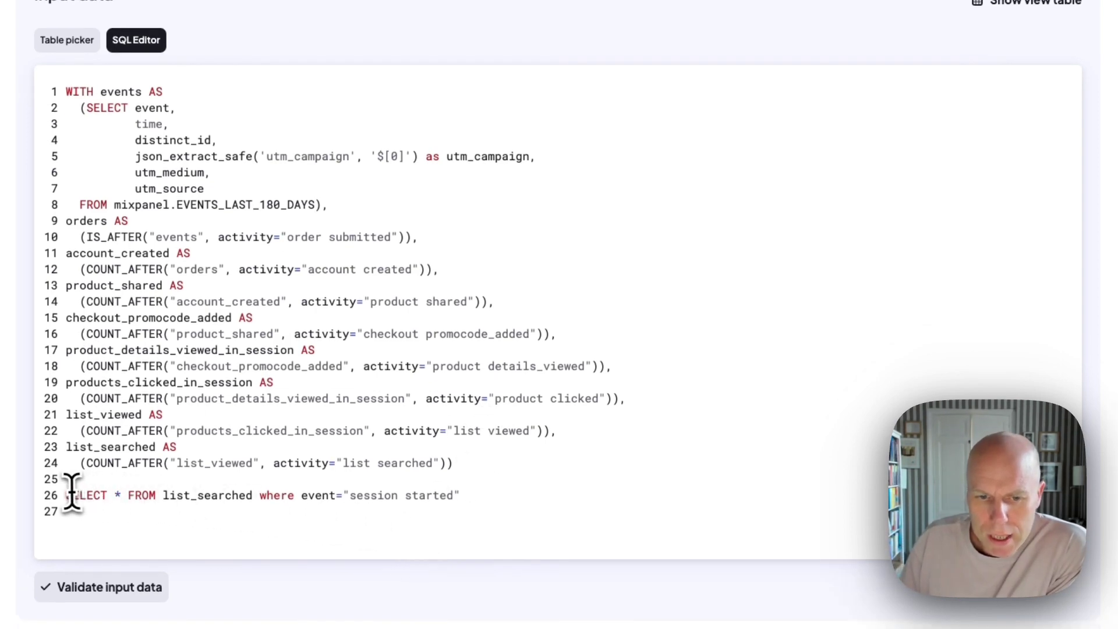
drag(67, 494, 460, 495)
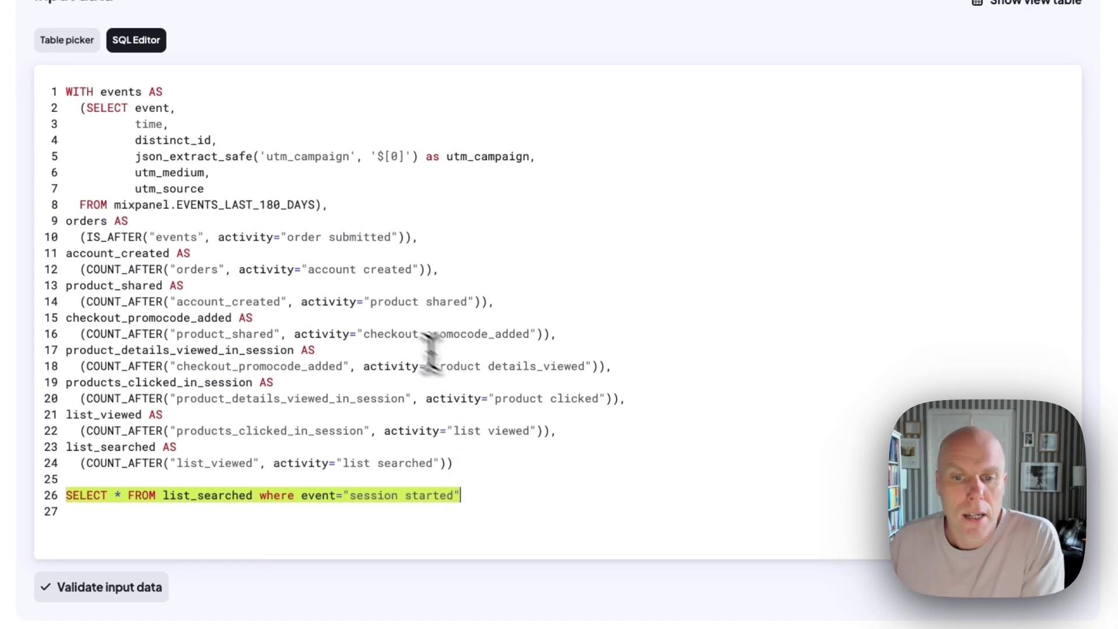
scroll(306, 288, down, 3)
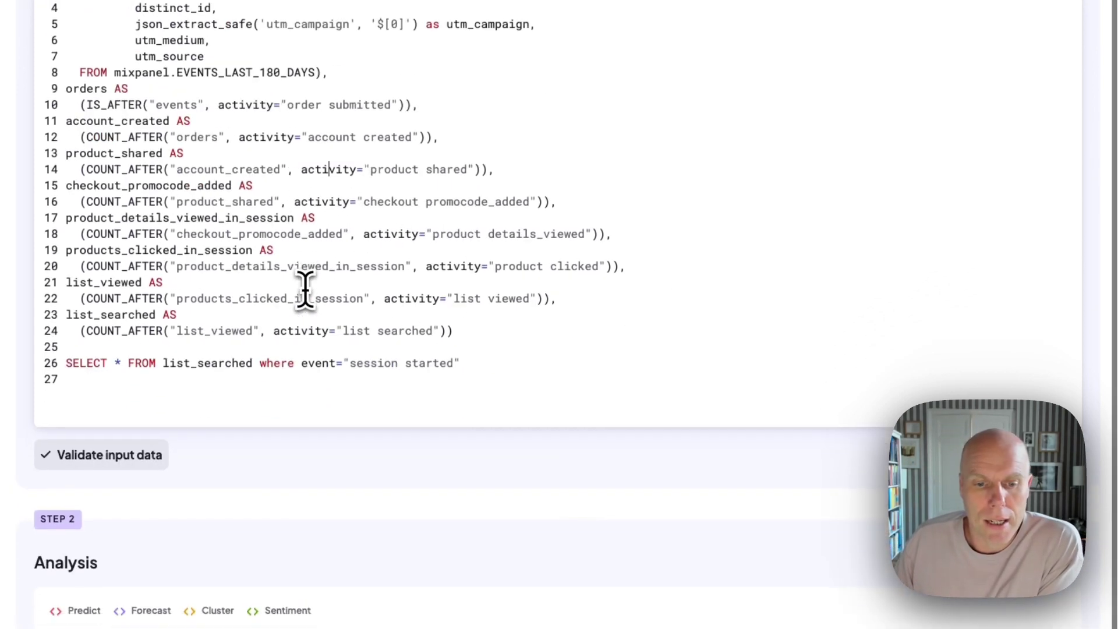
Highlight the events subquery on lines 1 to 8 and examine the columns it selects from mixpanel.EVENTS_LAST_180_DAYS
scroll(165, 349, up, 3)
click(184, 121)
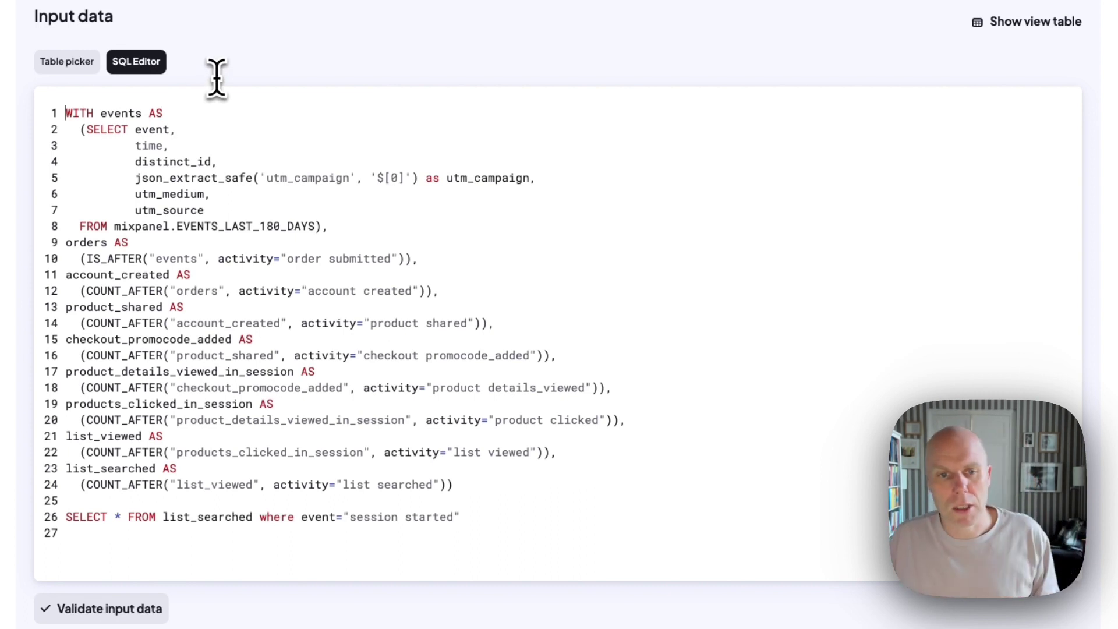
key(shift+Down)
key(shift+Down)
key(shift+Down)
key(shift+Down)
key(shift+Down)
key(shift+Down)
key(shift+Down)
key(shift+Down)
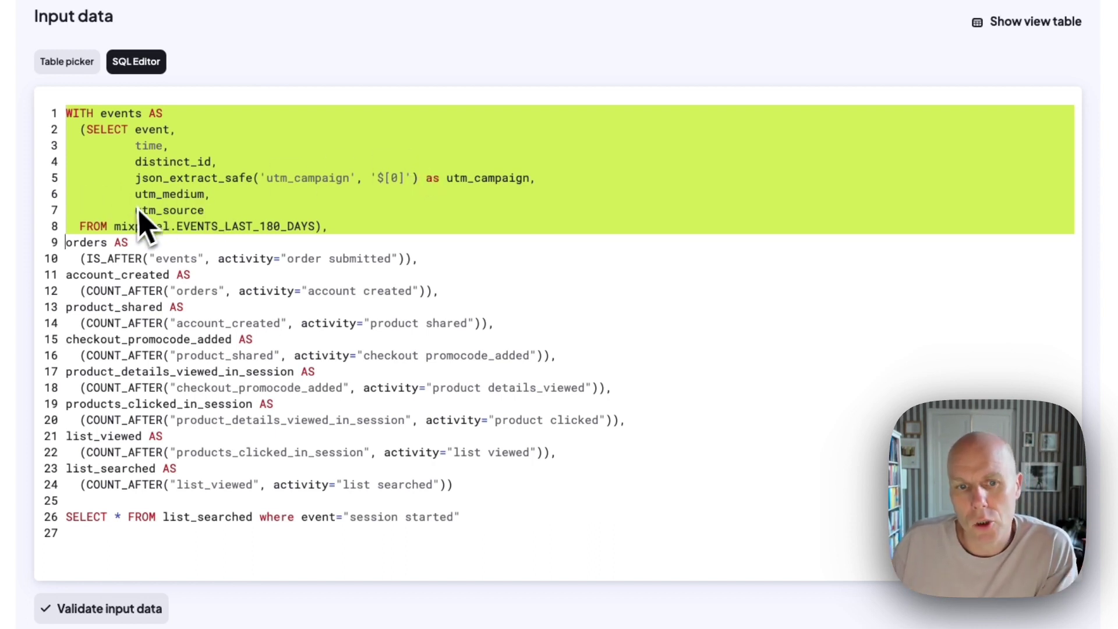
Highlight and examine the orders subquery with IS_AFTER and the account_created subquery with COUNT_AFTER
scroll(187, 251, down, 1)
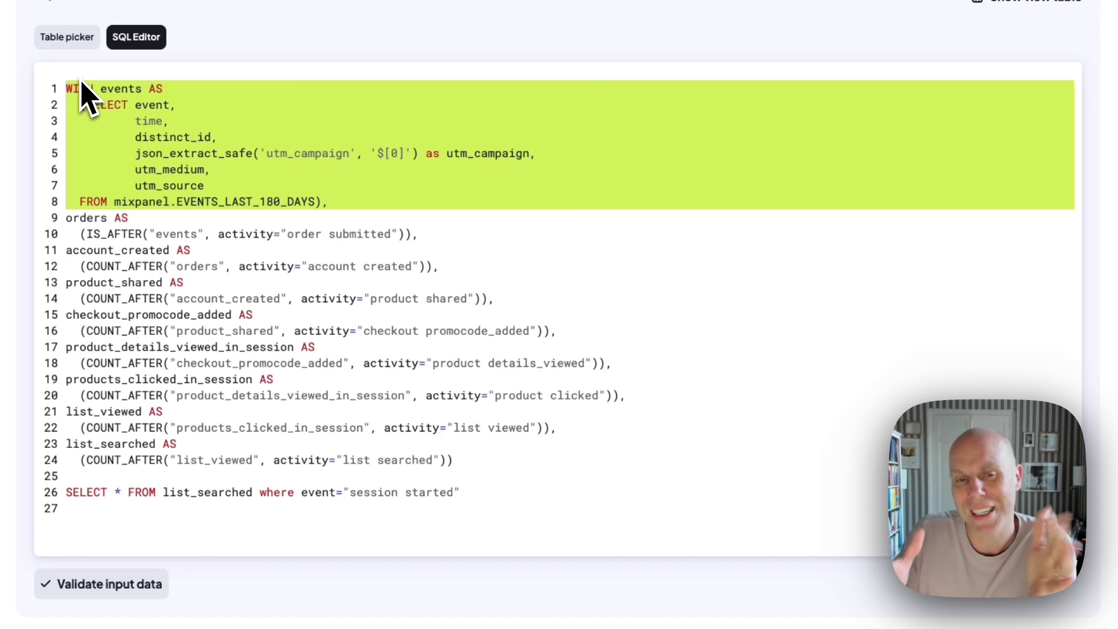
scroll(81, 81, down, 2)
click(125, 110)
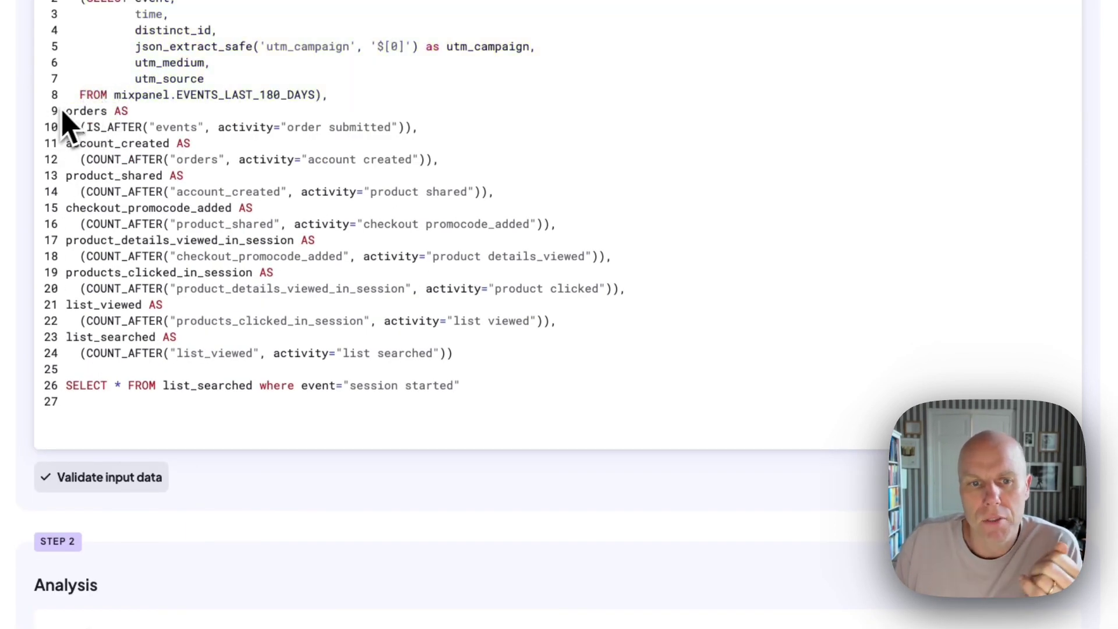
click(67, 112)
drag(67, 112, 511, 125)
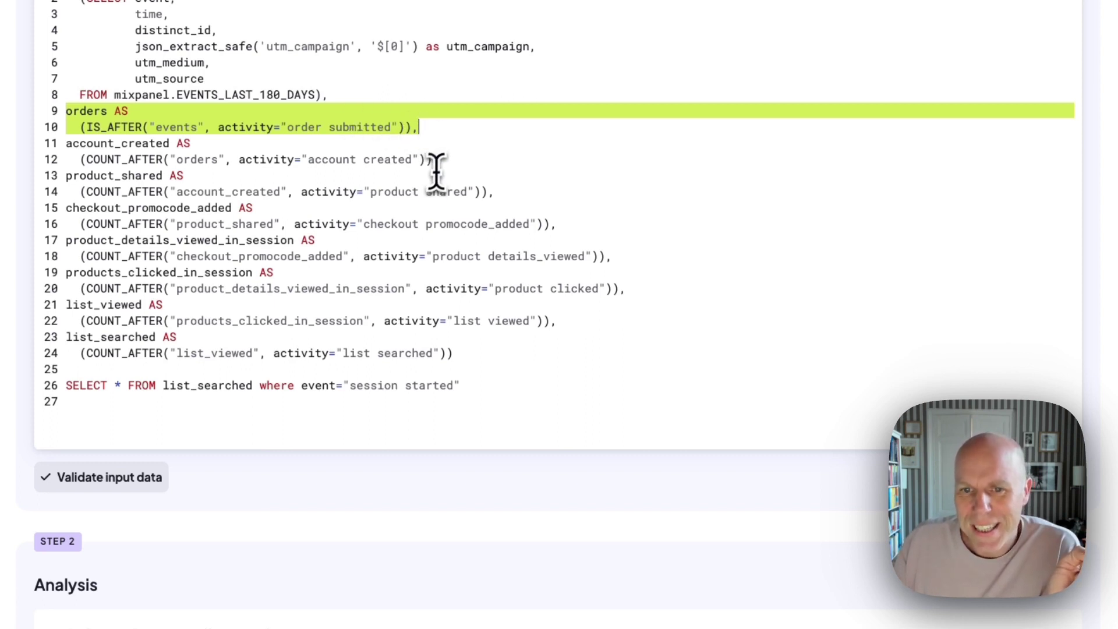
drag(440, 161, 22, 156)
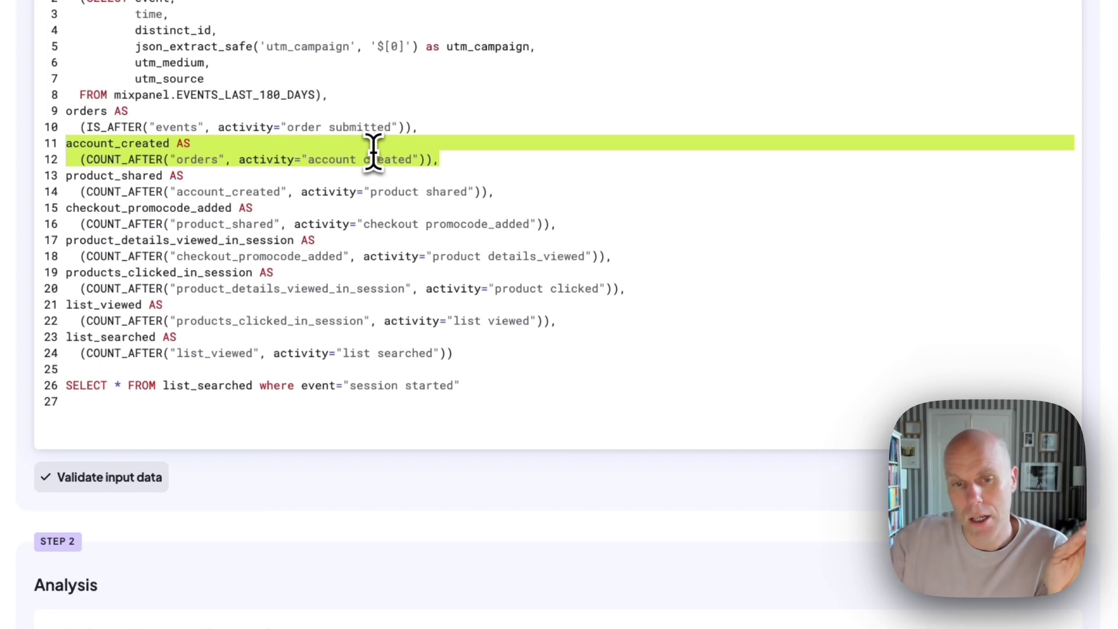
Examine the activities in the remaining COUNT_AFTER subqueries, from product shared to list viewed, and the final SELECT line
scroll(466, 178, down, 1)
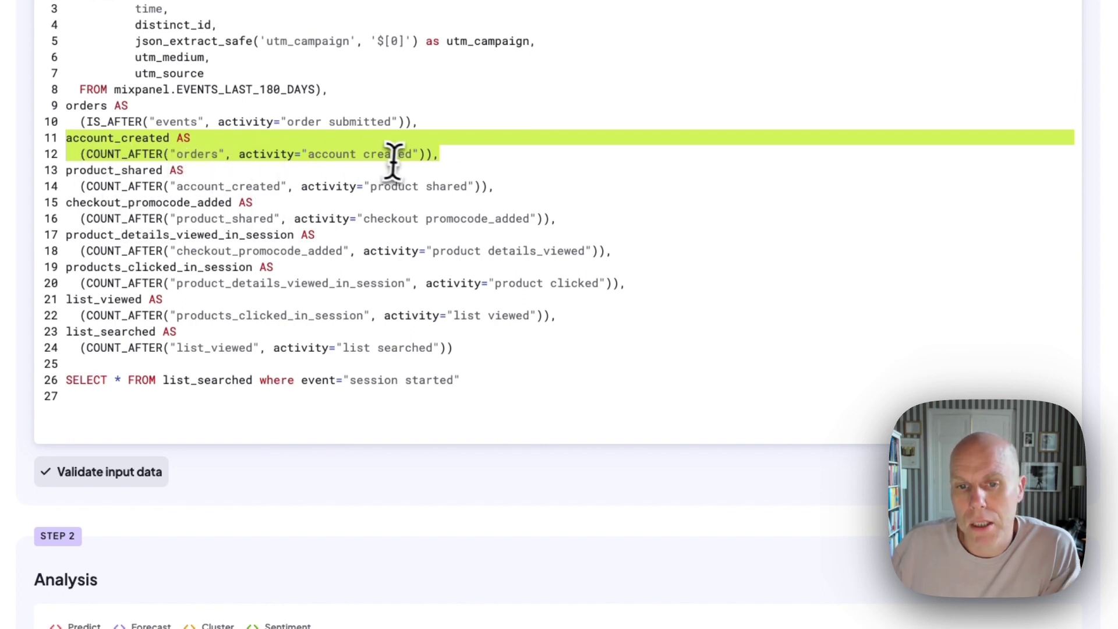
drag(370, 187, 464, 188)
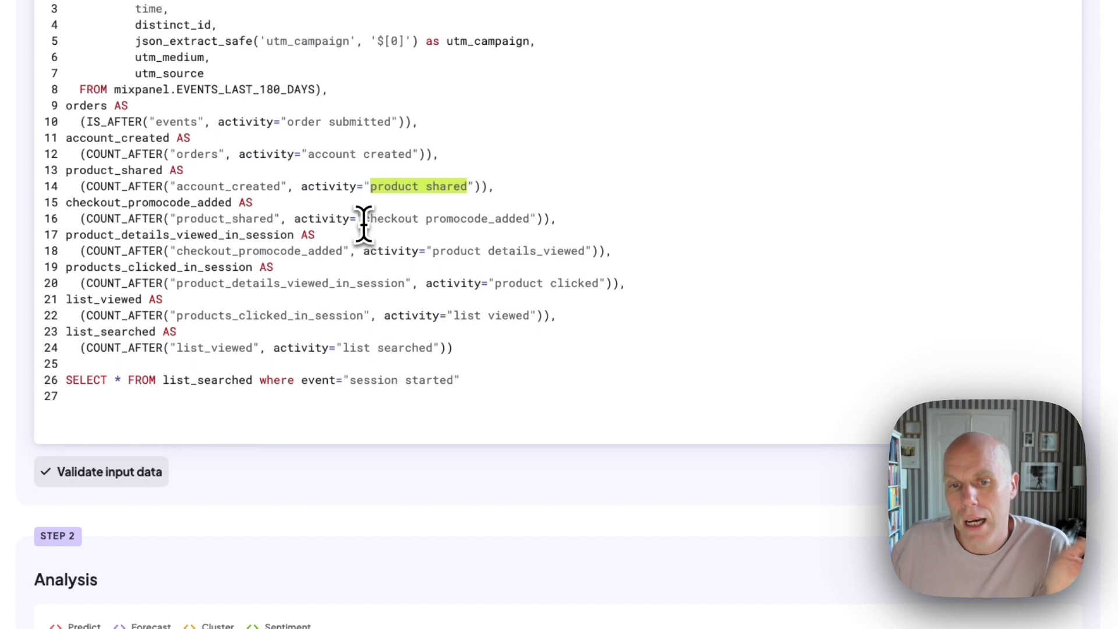
drag(364, 219, 530, 220)
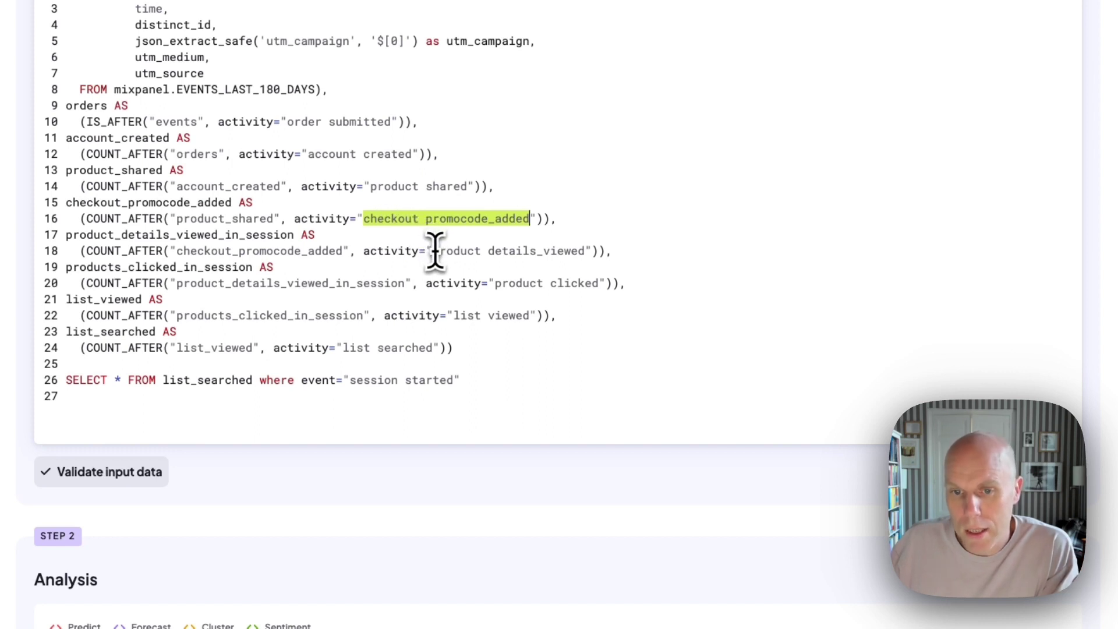
drag(432, 251, 586, 256)
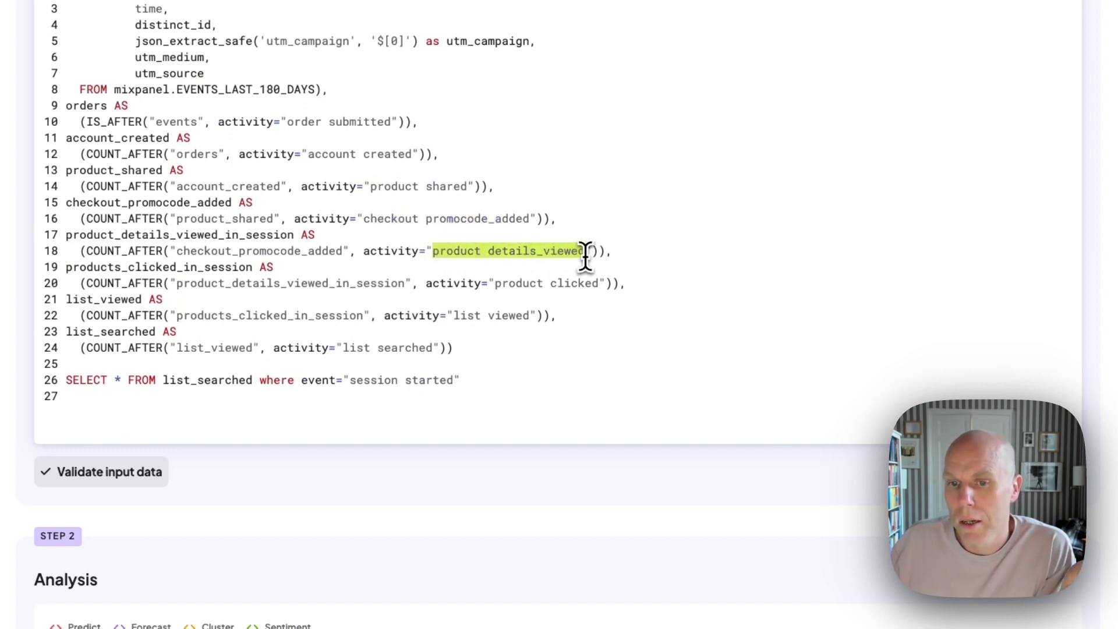
drag(495, 283, 572, 283)
drag(453, 315, 531, 319)
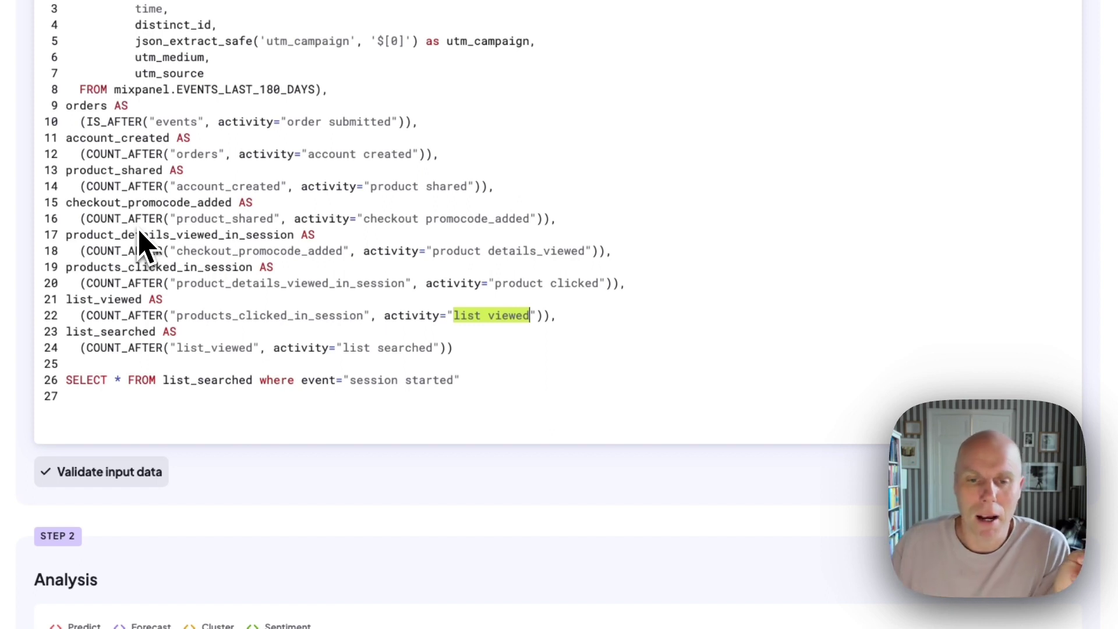
click(480, 385)
drag(479, 385, 49, 379)
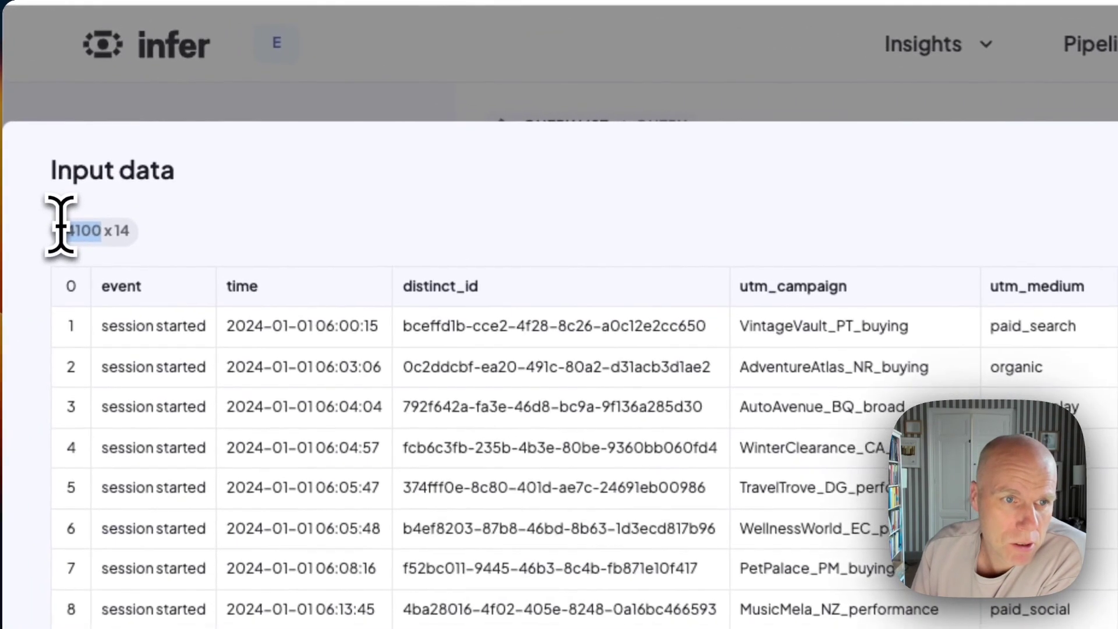
Examine the session-level input data table, from its event and utm_campaign columns across to order_submitted_is_true and the activity counts
double_click(155, 90)
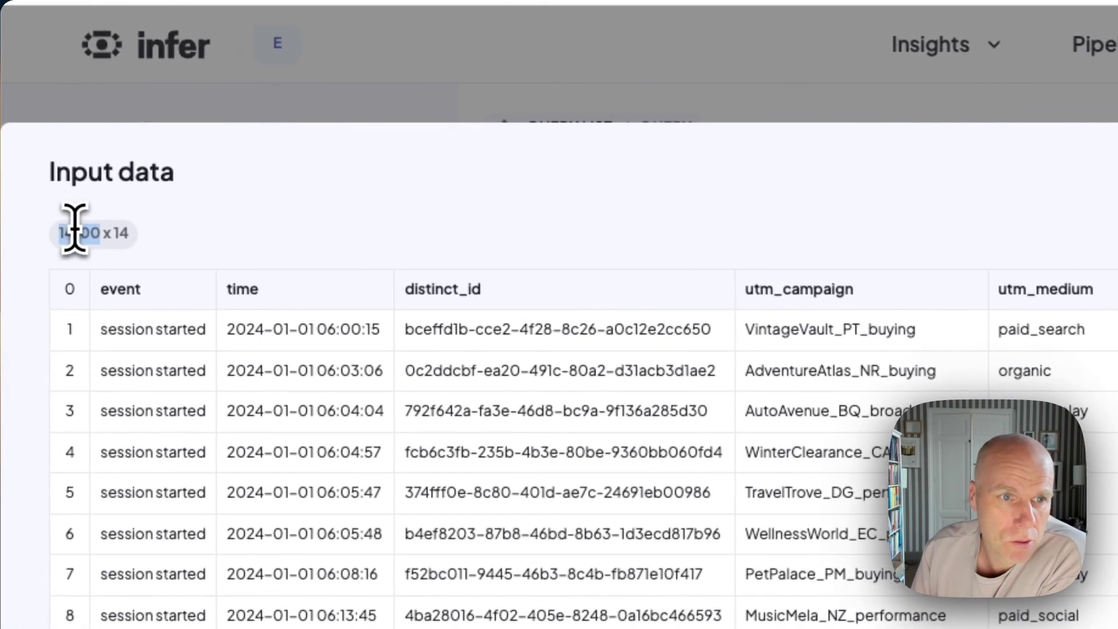
triple_click(125, 329)
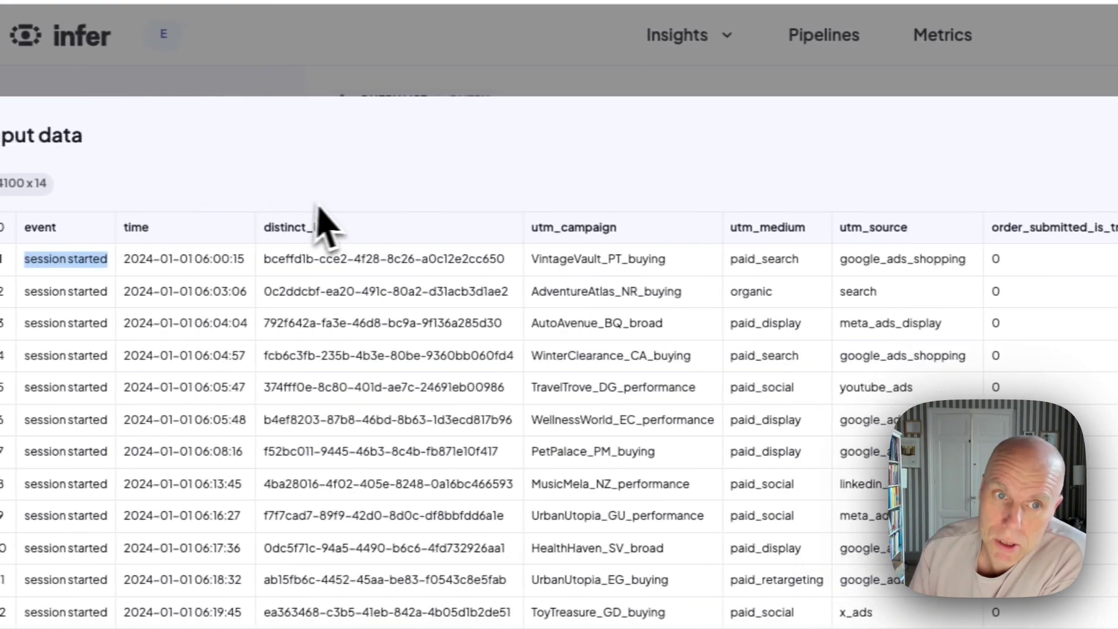
double_click(568, 227)
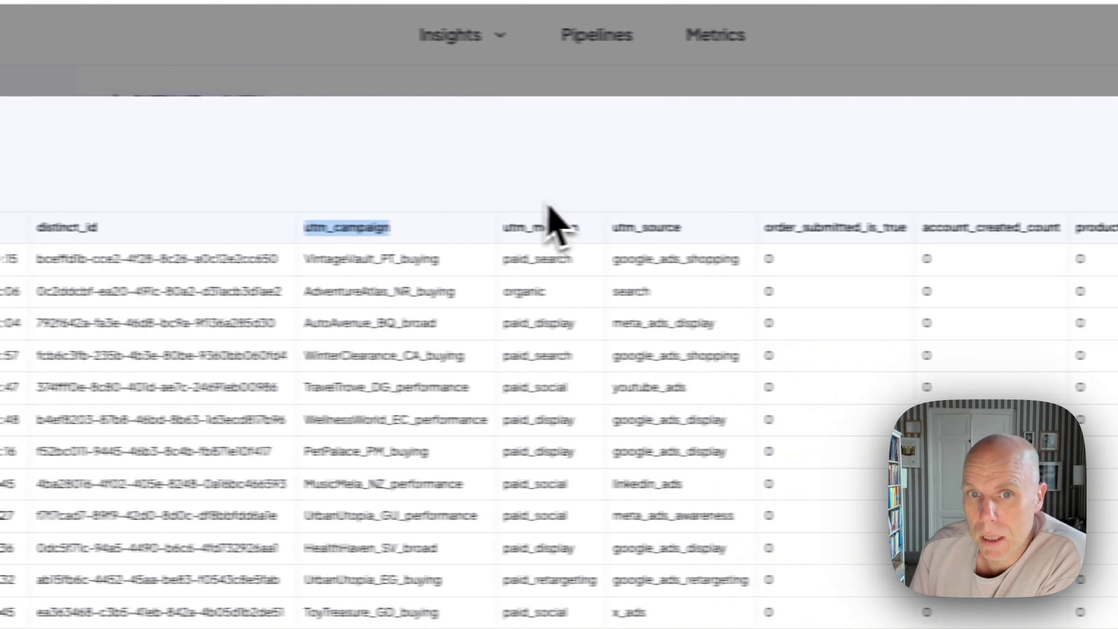
scroll(823, 341, right, 10)
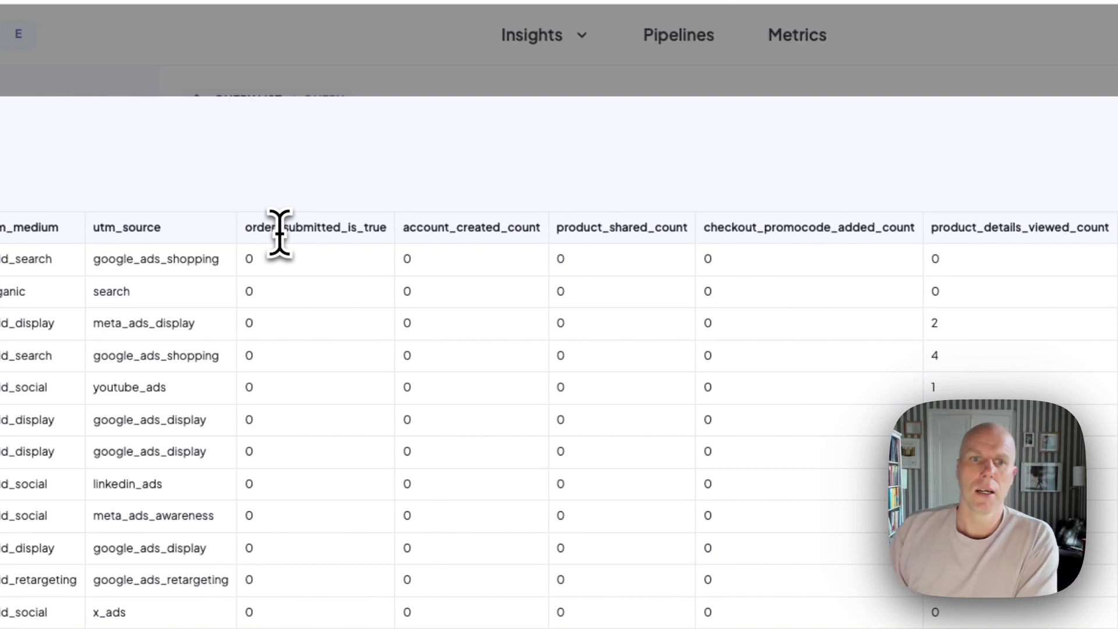
Highlight the order_submitted_is_true and account_created_count headers, examine the remaining activity count columns, and close the input data table
double_click(280, 230)
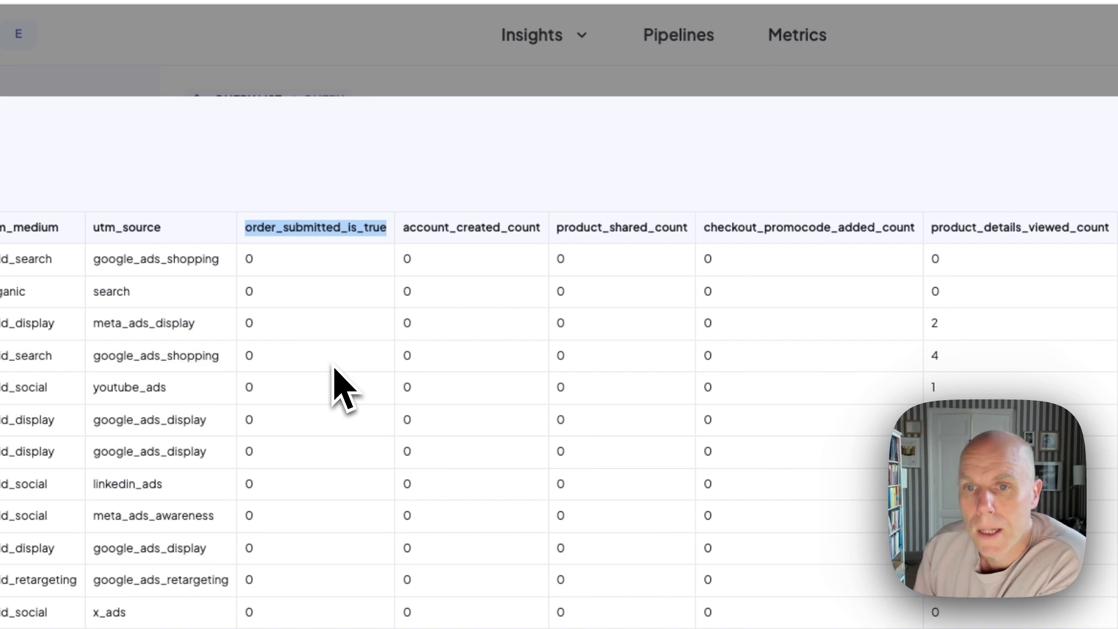
double_click(474, 228)
click(591, 245)
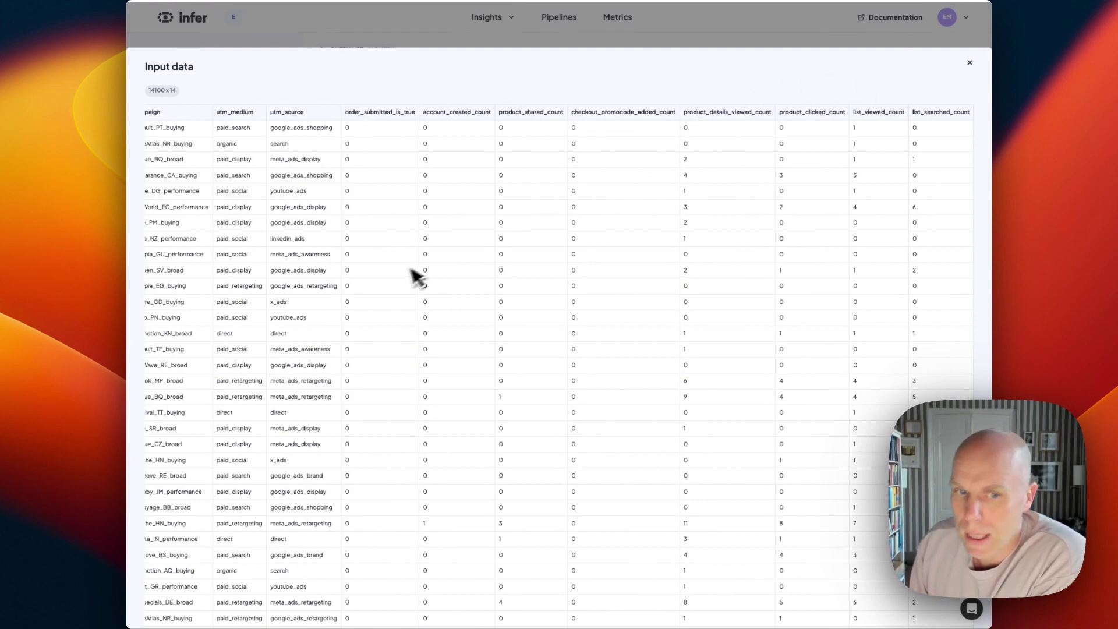
scroll(402, 279, left, 5)
scroll(560, 227, right, 5)
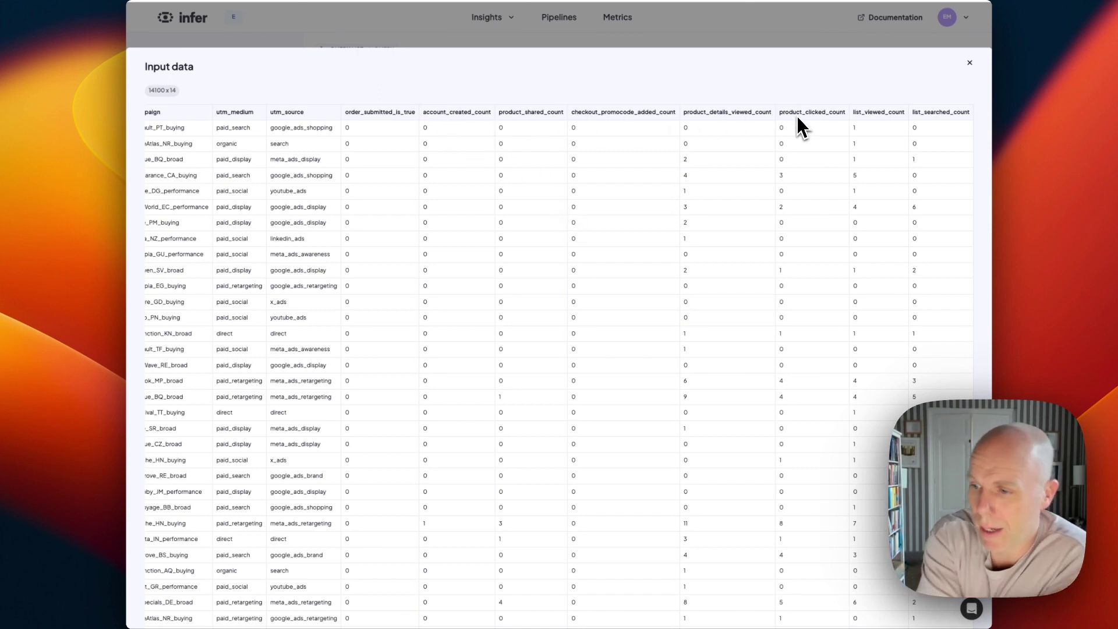
click(970, 63)
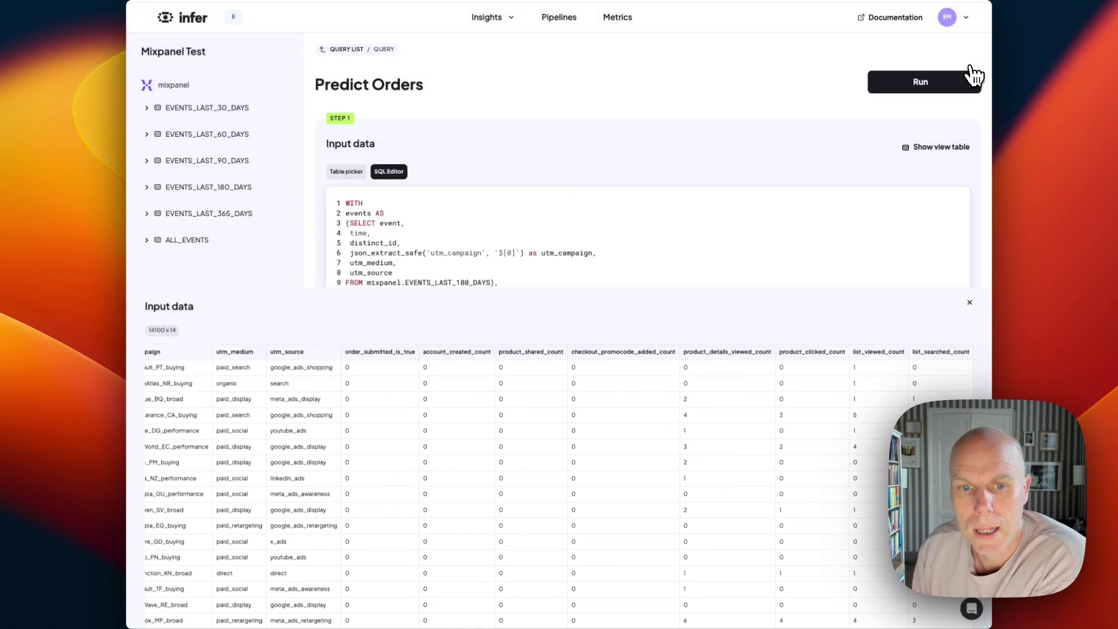
Deselect the highlighted SQL line and clear the existing query from the Analysis editor
scroll(819, 149, down, 2)
scroll(821, 149, down, 1)
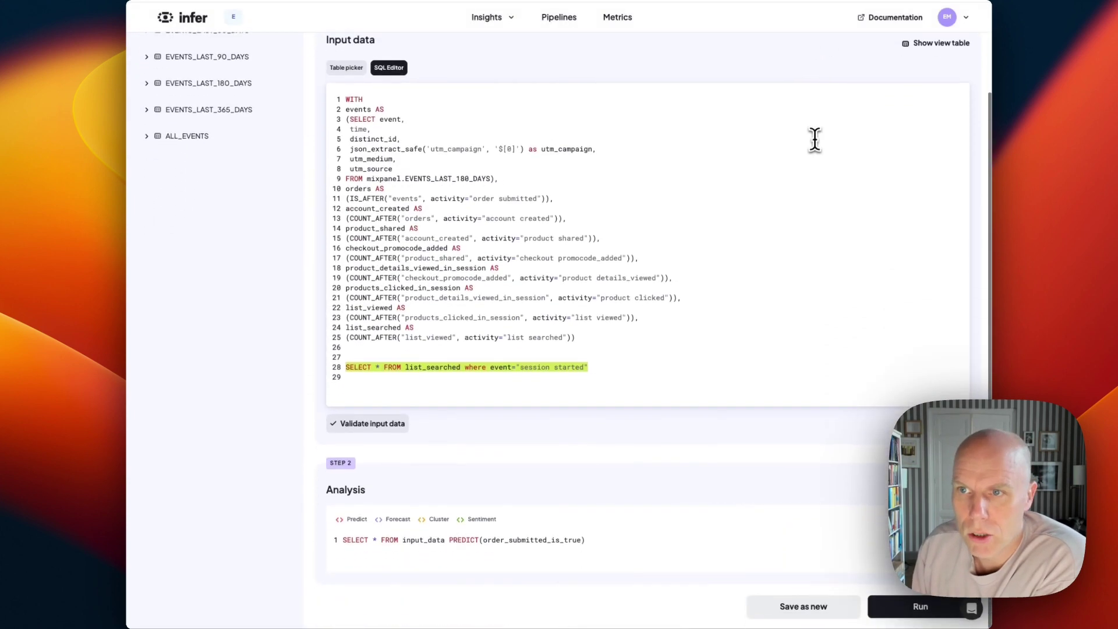
click(762, 204)
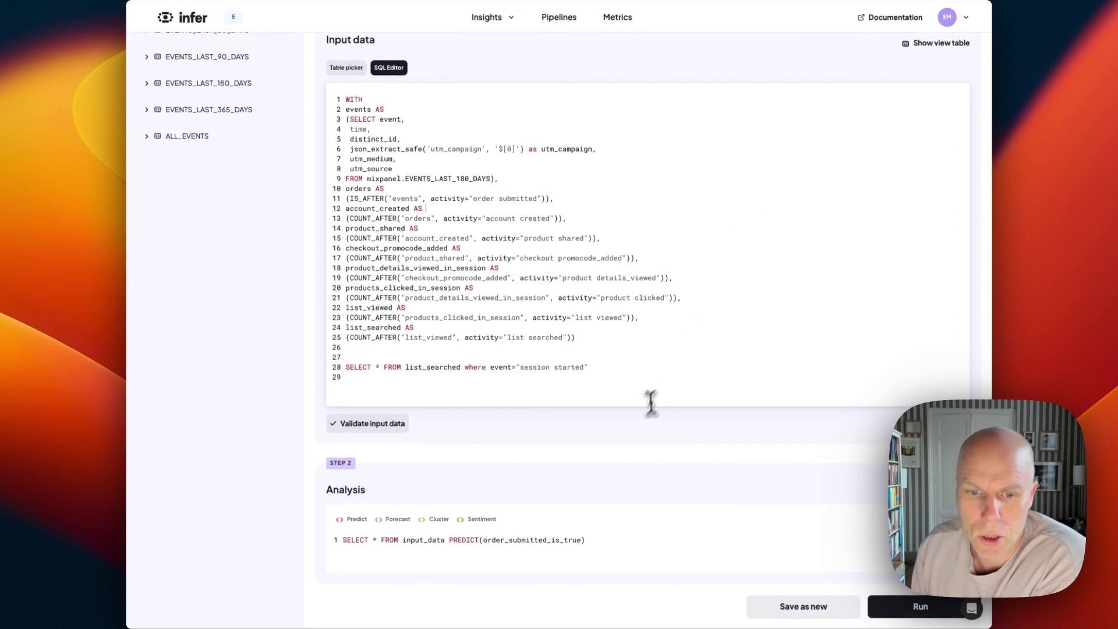
click(606, 542)
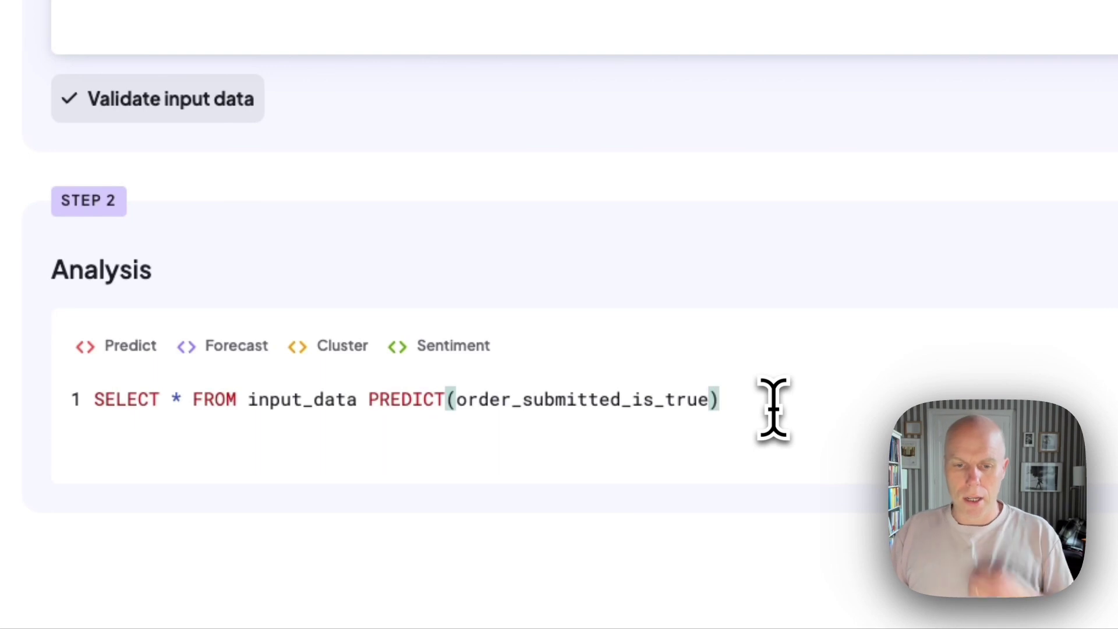
key(ctrl+a)
key(BackSpace)
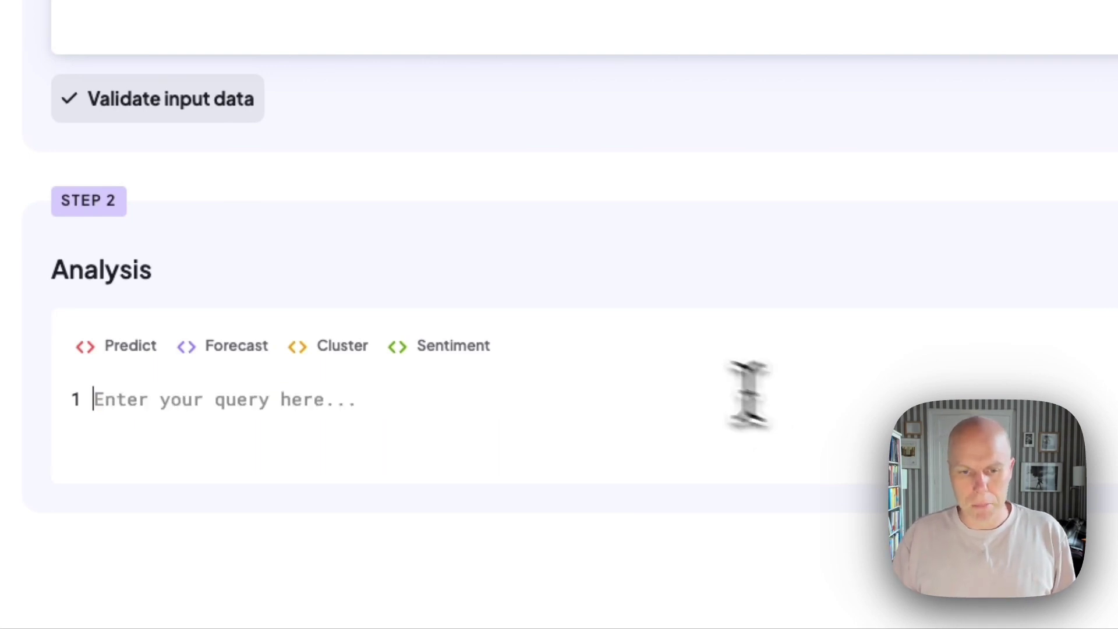
Insert a Predict query on input_data with order_submitted_is_true as its column and run the analysis
click(138, 359)
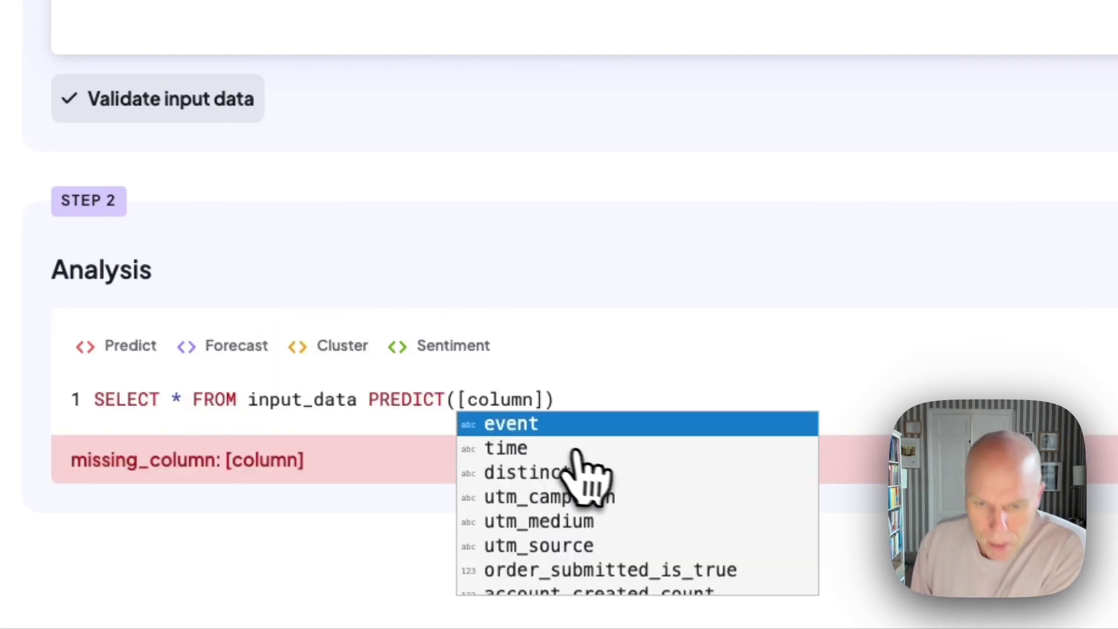
scroll(582, 466, down, 2)
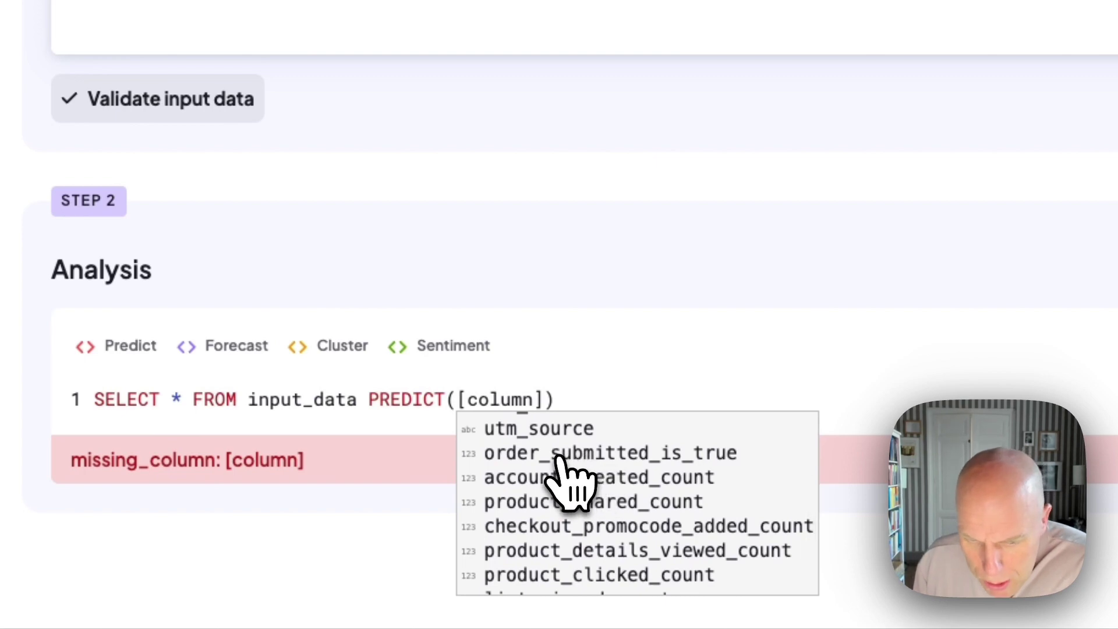
click(558, 458)
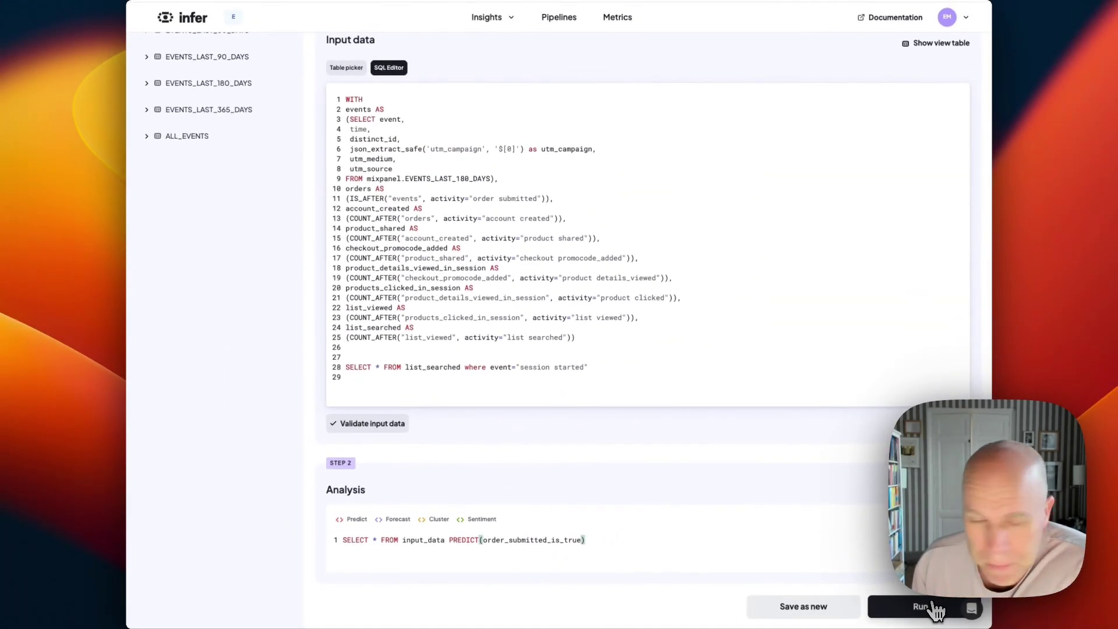
click(932, 607)
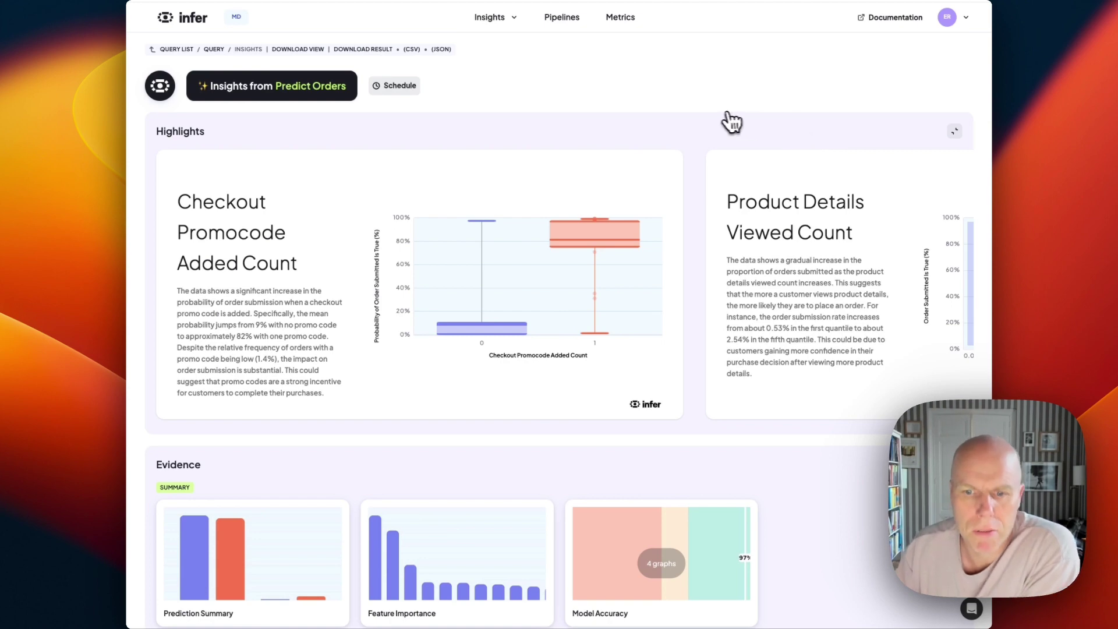
Look over the Predict Orders insights page, from the Highlights through the Evidence summary and features to the Raw Output
scroll(728, 121, down, 2)
scroll(725, 121, down, 2)
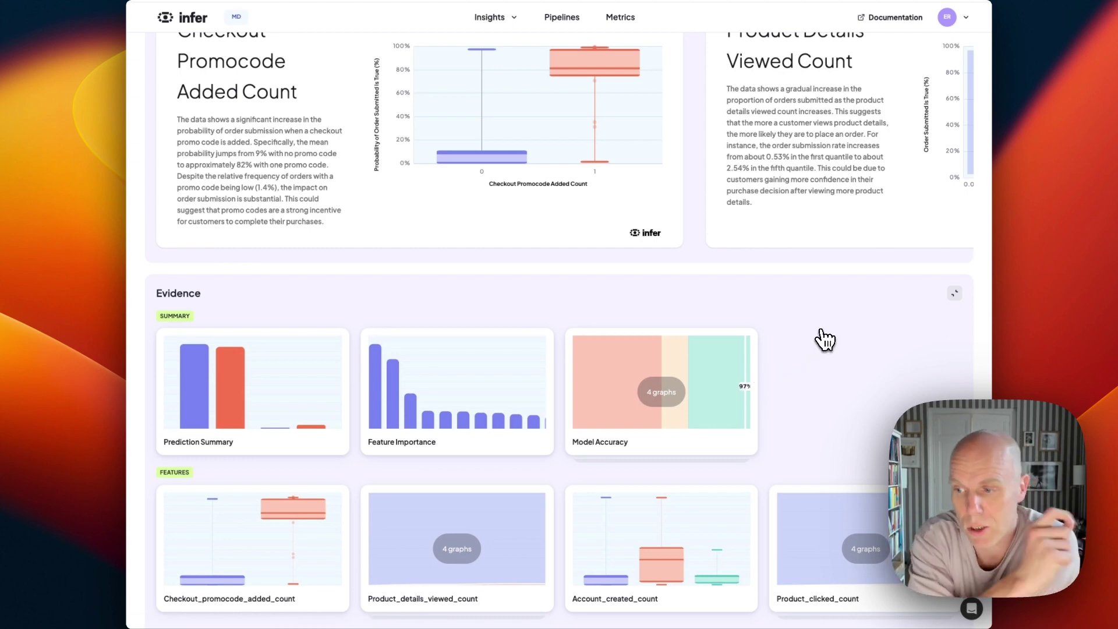
scroll(824, 340, up, 2)
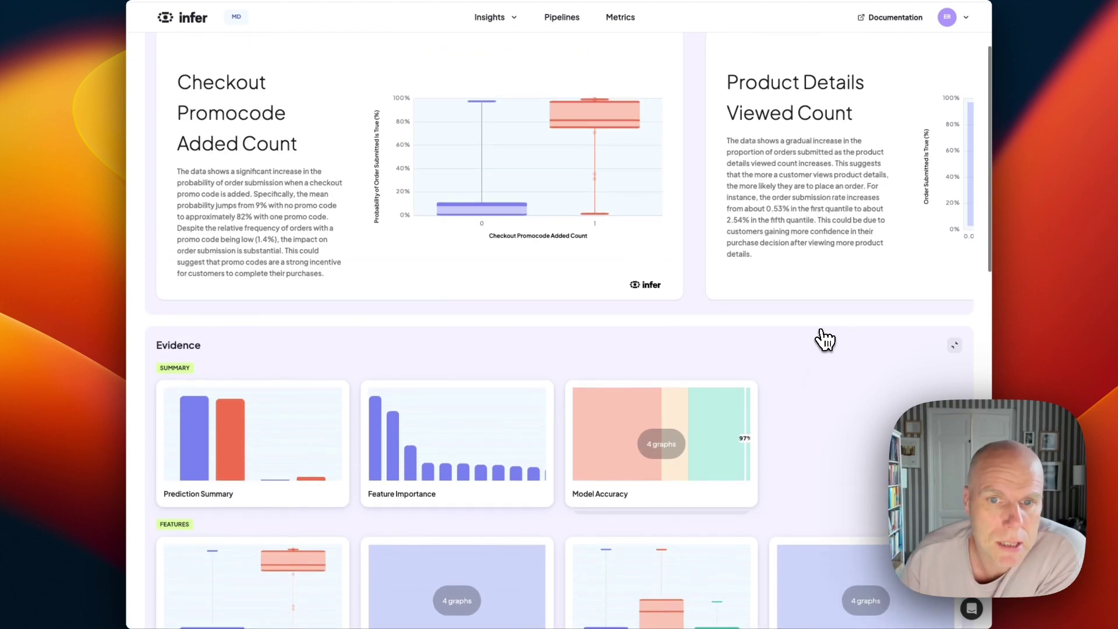
scroll(825, 339, down, 2)
scroll(825, 340, down, 3)
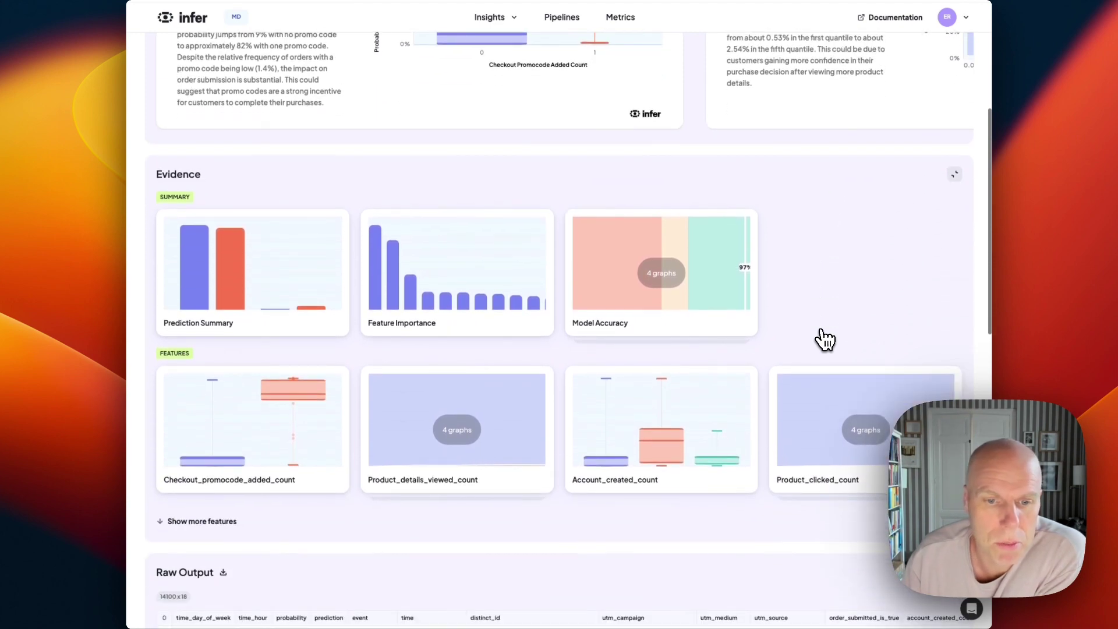
scroll(824, 340, up, 5)
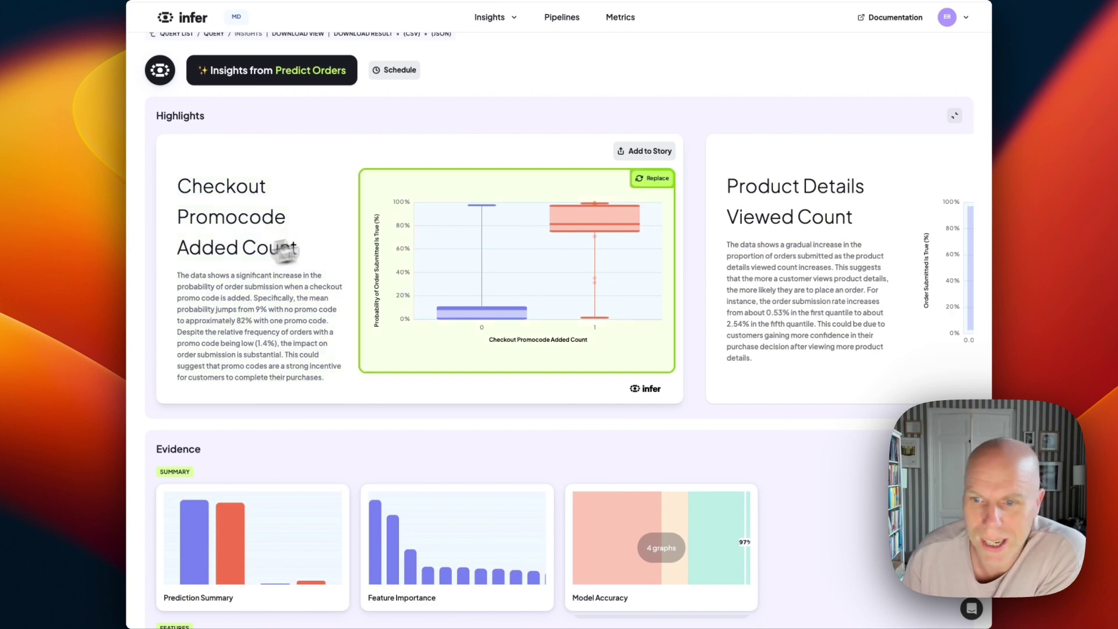
Read through the Highlights cards for Product Details Viewed Count, Account Created Count and Product Clicked Count
scroll(694, 239, right, 10)
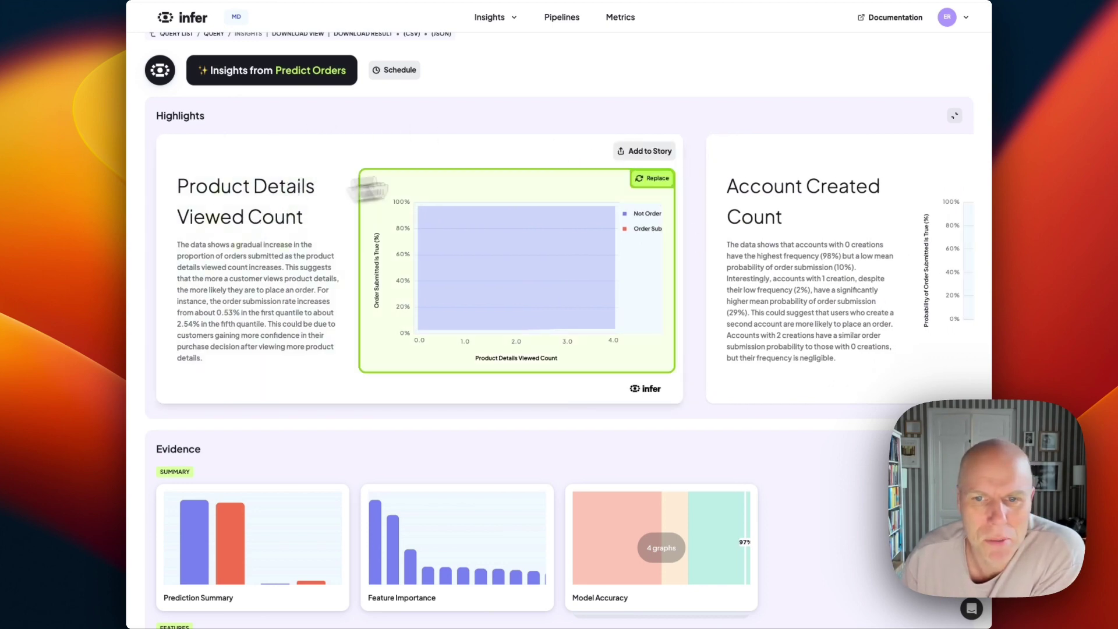
scroll(701, 250, right, 5)
scroll(701, 251, right, 5)
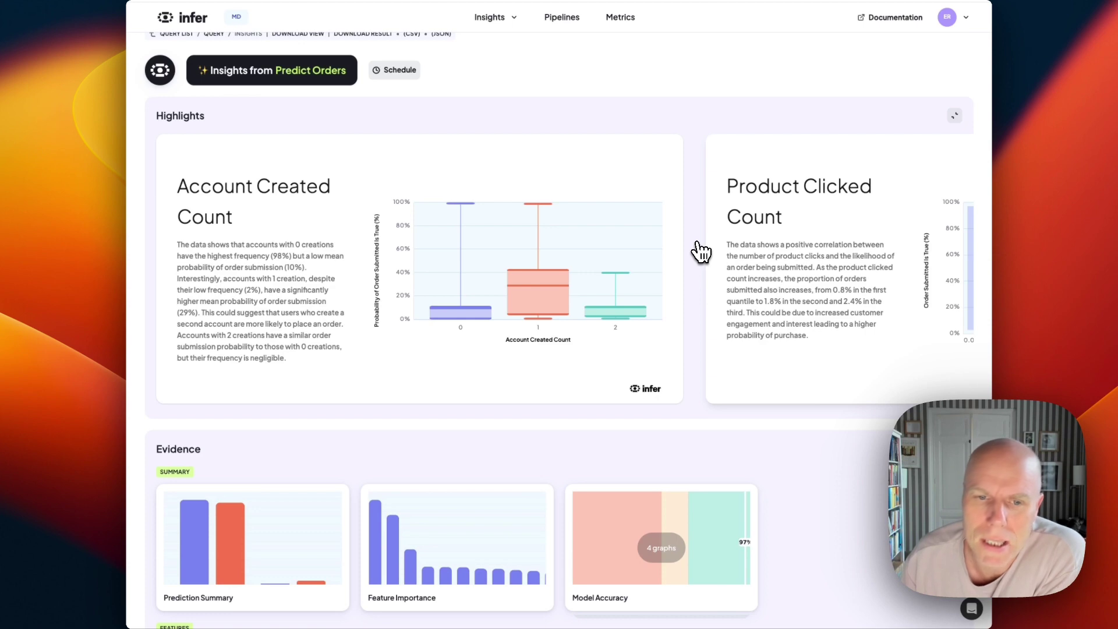
scroll(703, 245, right, 5)
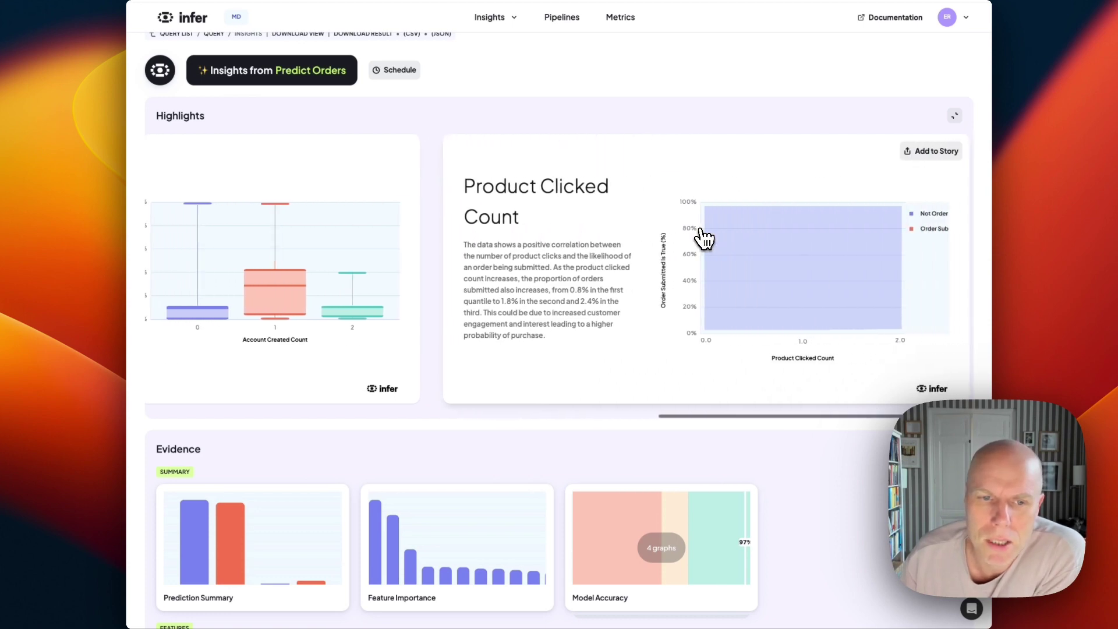
scroll(292, 312, left, 5)
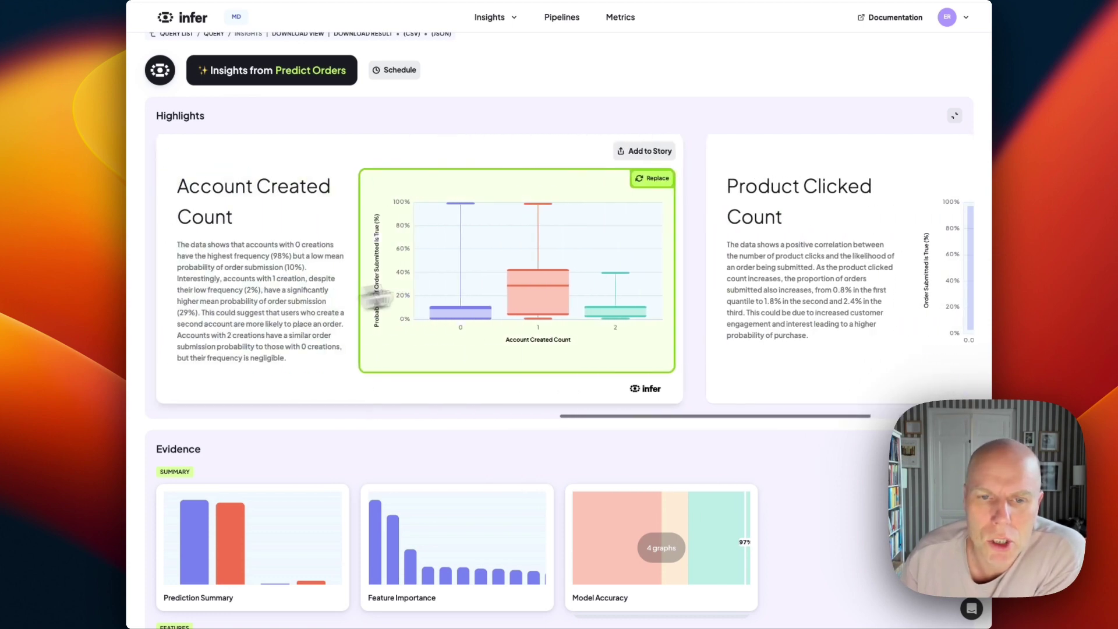
mouse_move(554, 288)
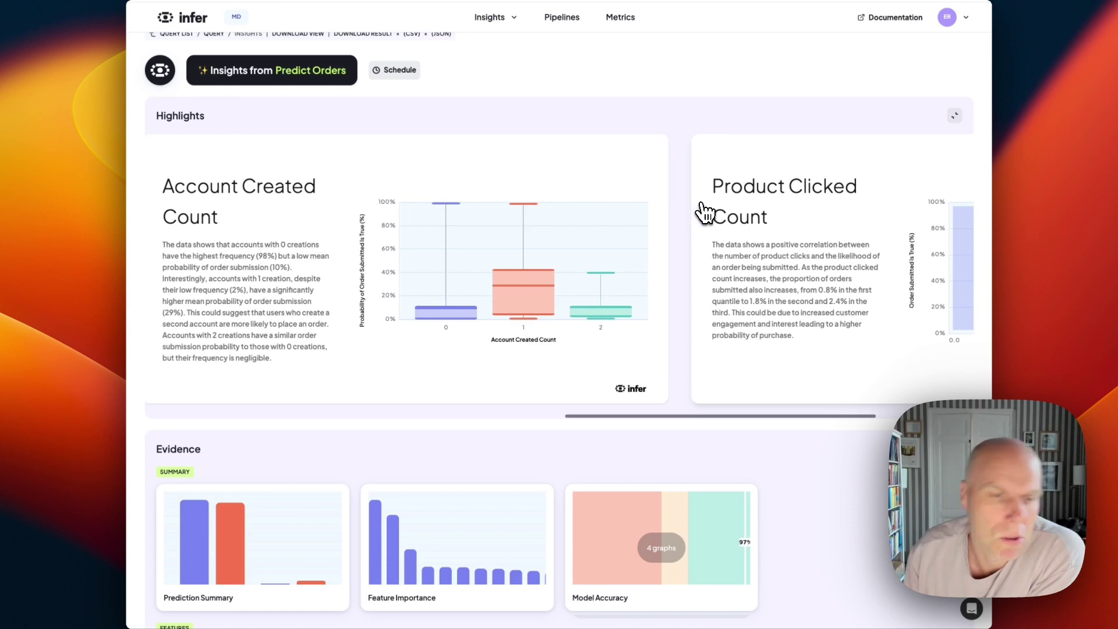
scroll(705, 212, right, 3)
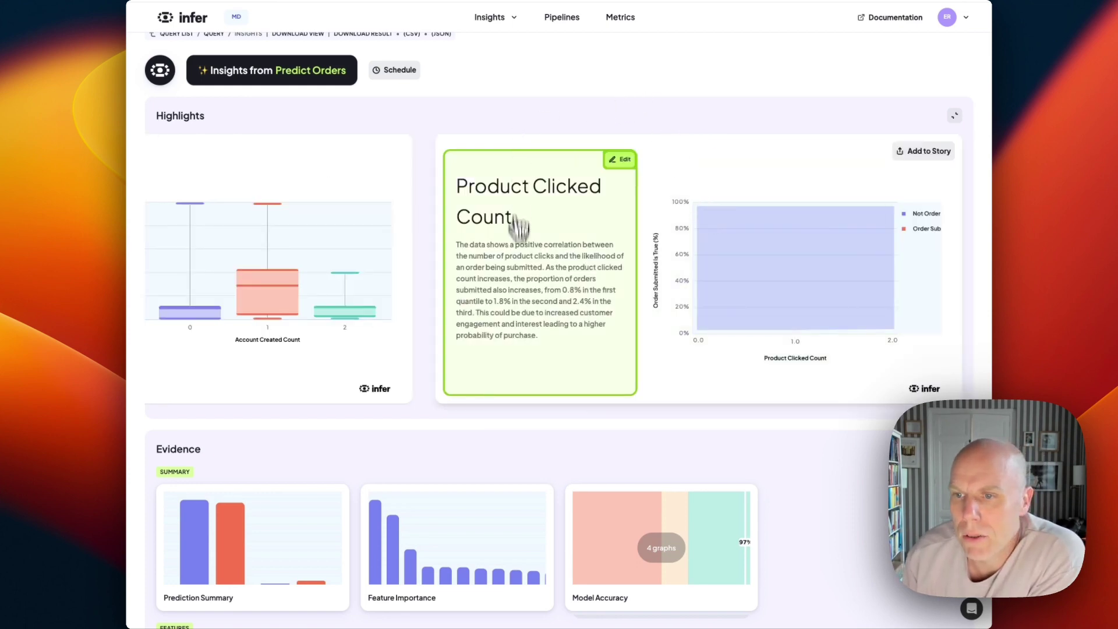
Show more features in the Evidence section, examine their charts, and return to the Highlights
scroll(522, 373, down, 4)
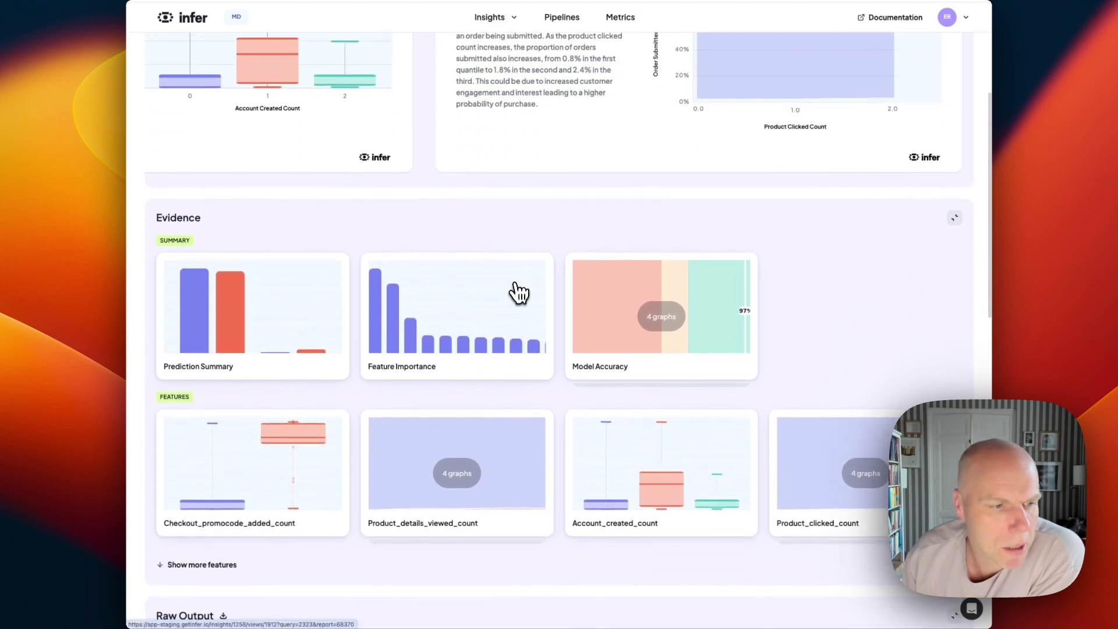
scroll(516, 289, down, 4)
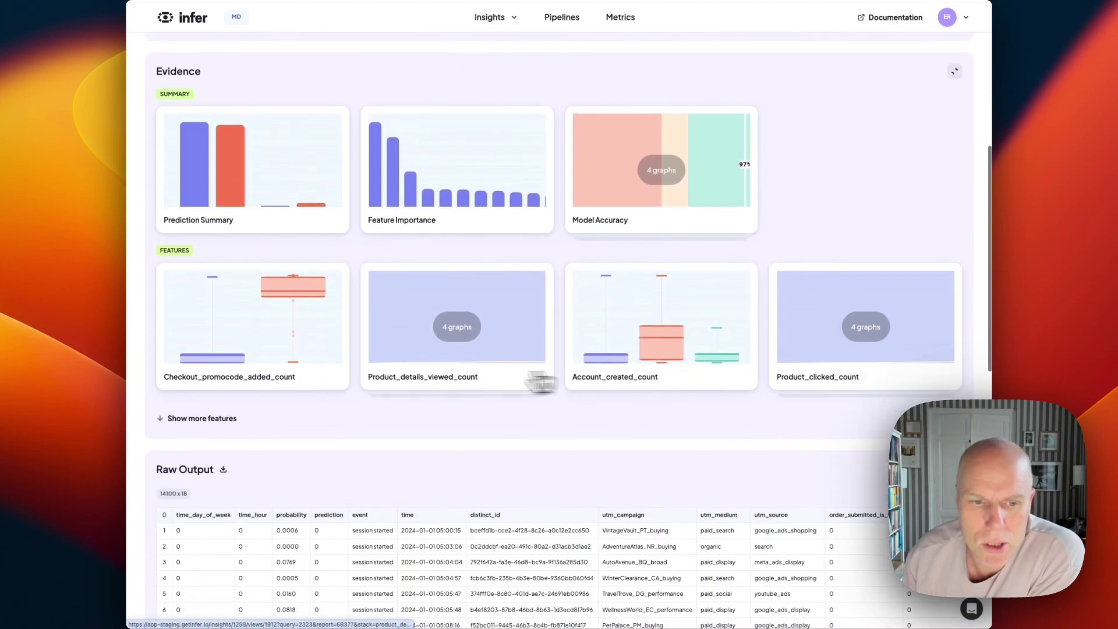
click(215, 419)
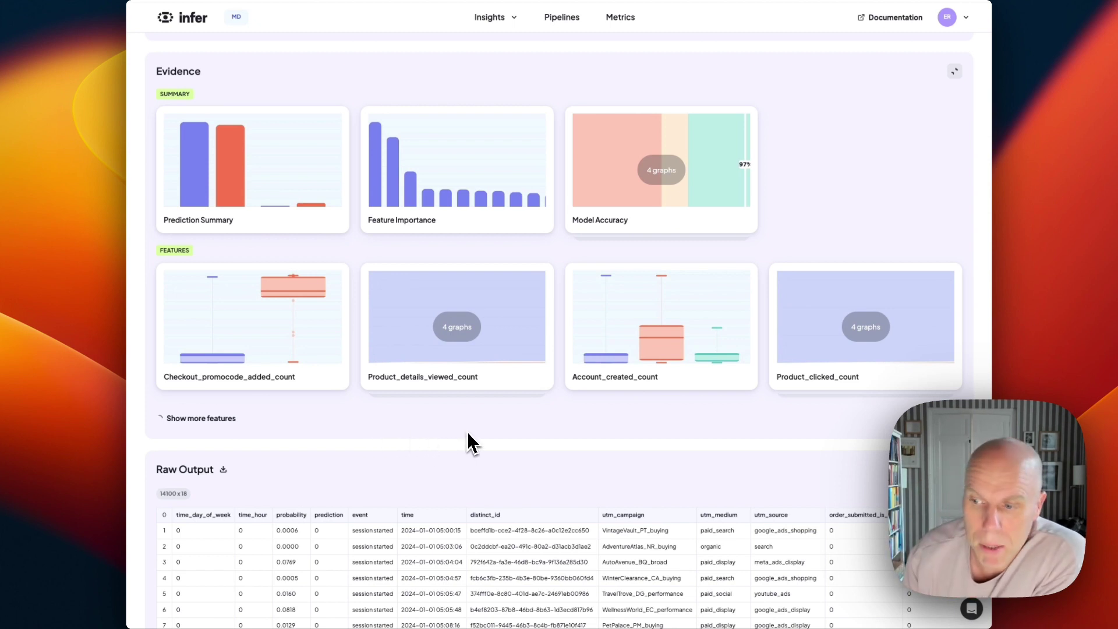
scroll(467, 432, down, 1)
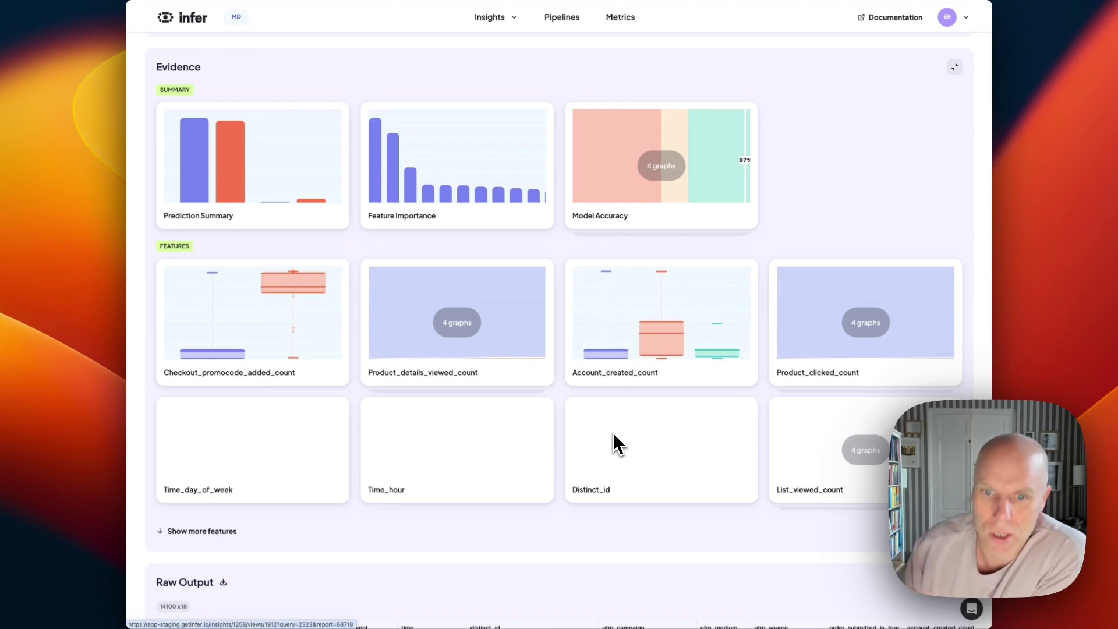
scroll(612, 432, up, 2)
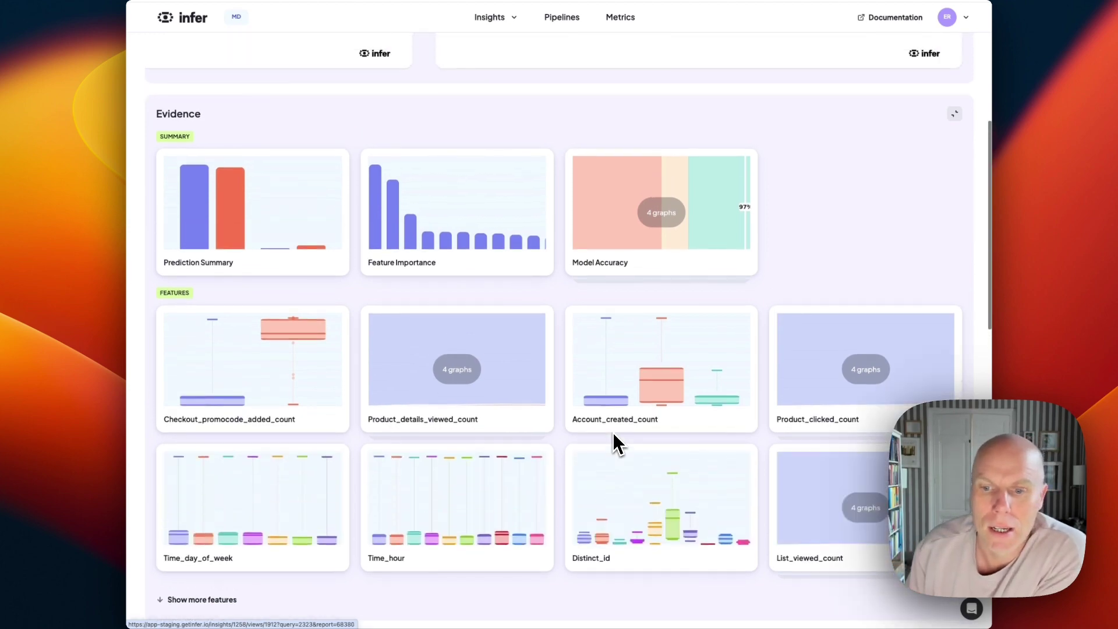
scroll(613, 432, up, 5)
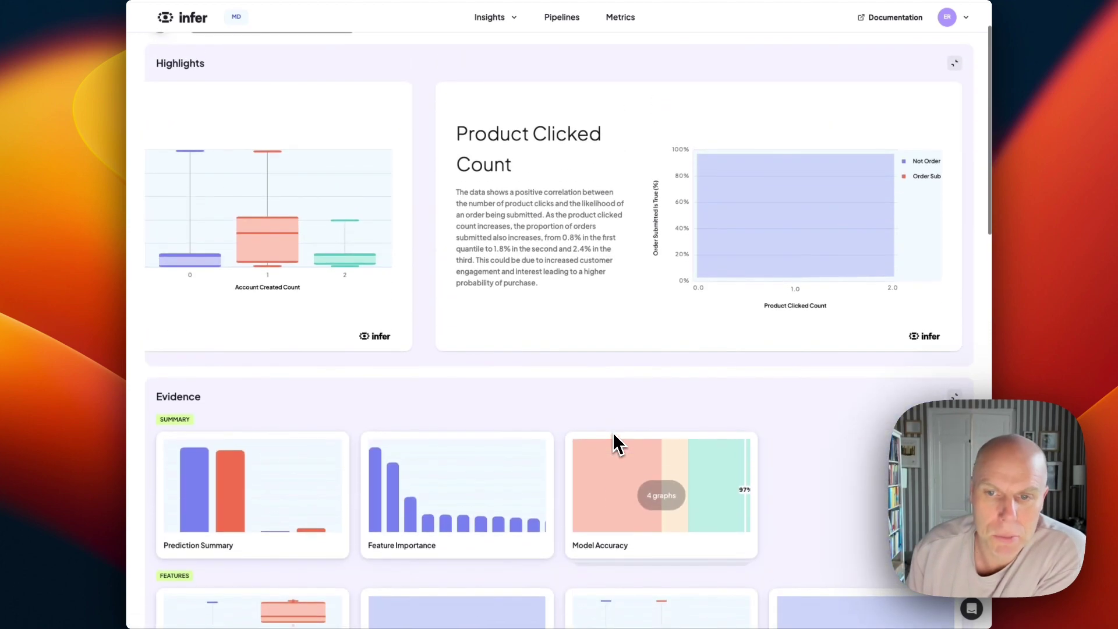
scroll(612, 432, up, 1)
scroll(613, 433, down, 1)
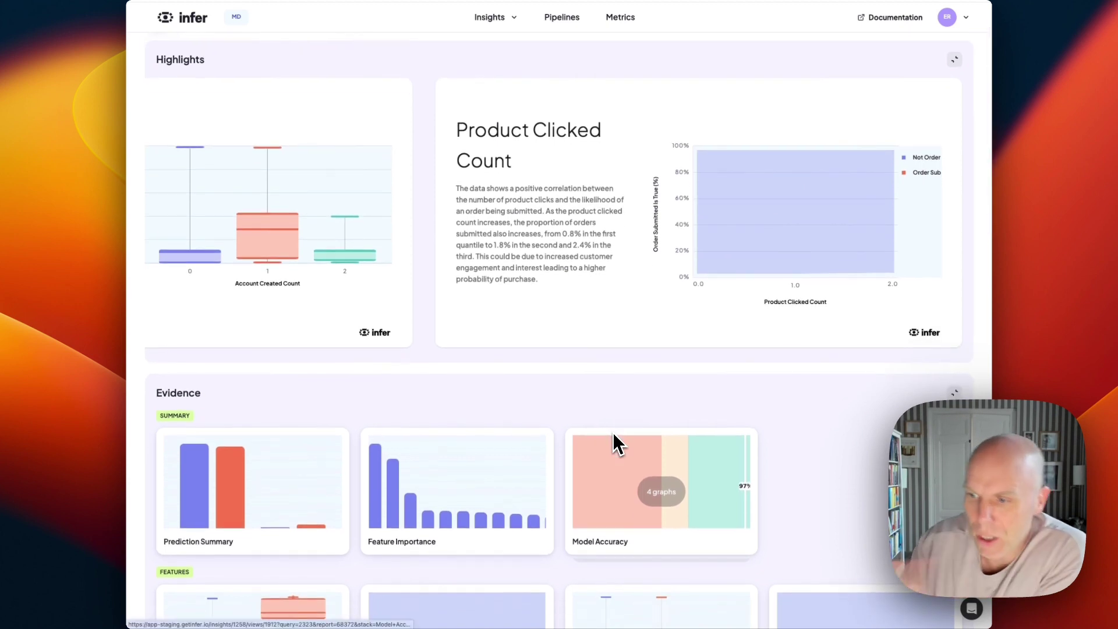